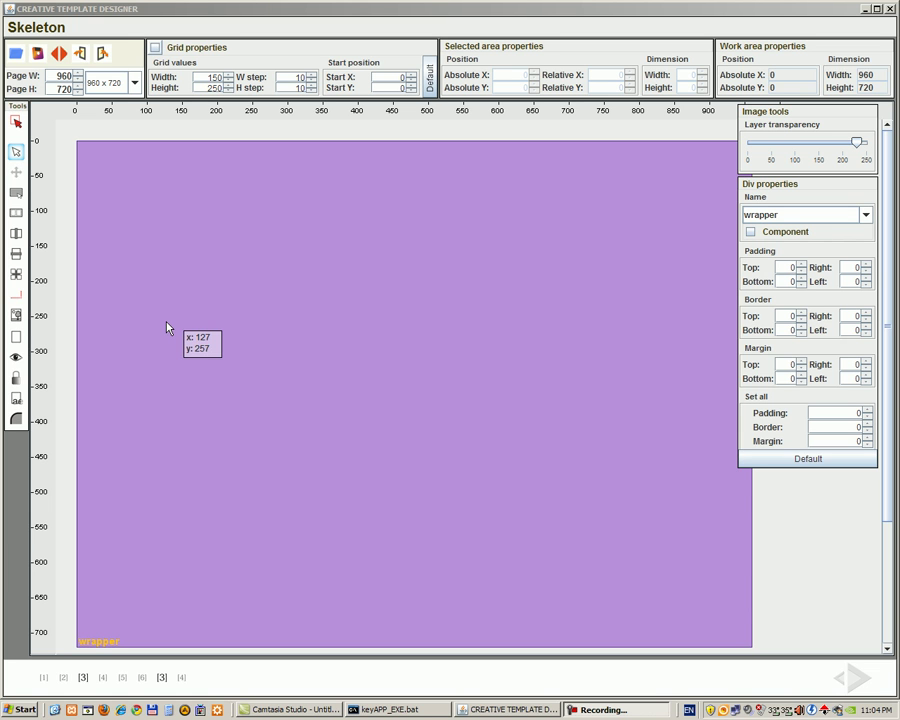
Step: Shift the Image tools and Div properties panels slightly right, clear of the page canvas
{"action": "left_click_drag", "start_coordinate": [790, 112], "coordinate": [833, 100]}
{"action": "left_click_drag", "start_coordinate": [800, 186], "coordinate": [818, 204]}
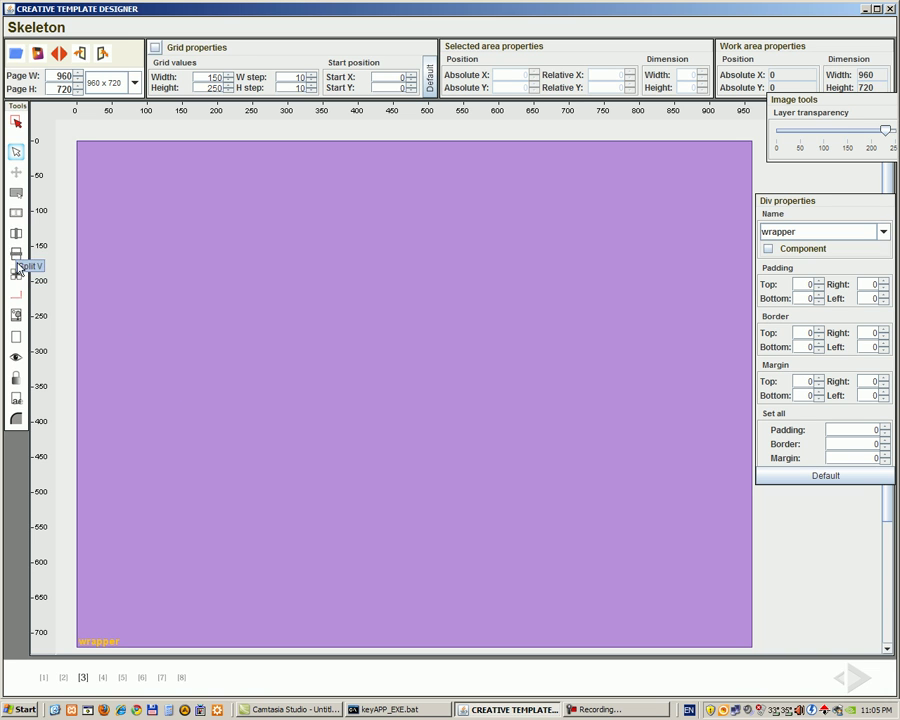
Step: Split the wrapper horizontally at heights 100, 150, 200 and 650 into five bands
{"action": "left_click", "coordinate": [16, 253]}
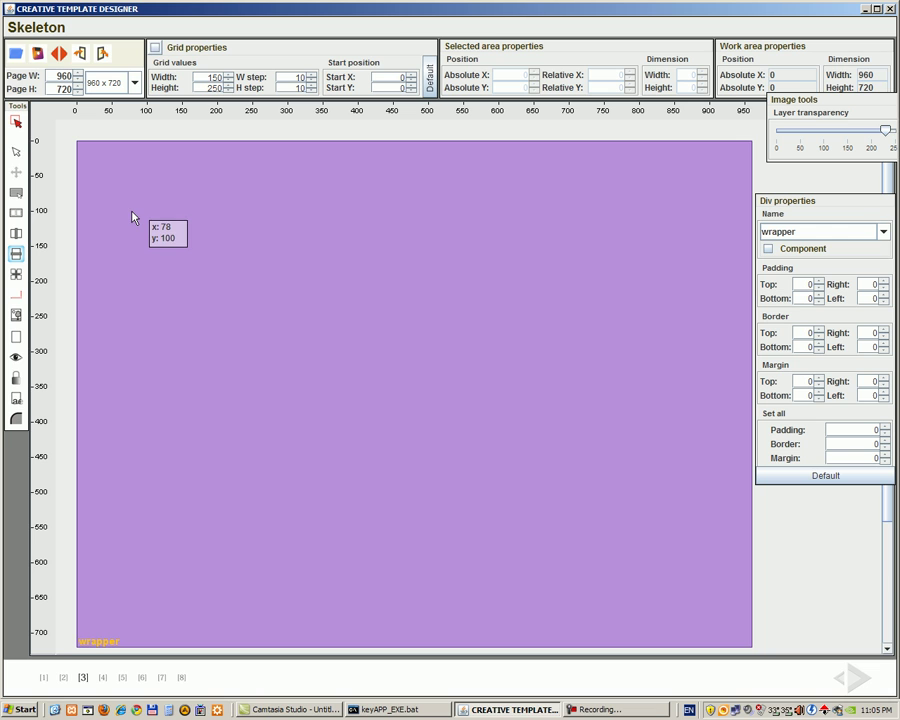
{"action": "left_click", "coordinate": [132, 217]}
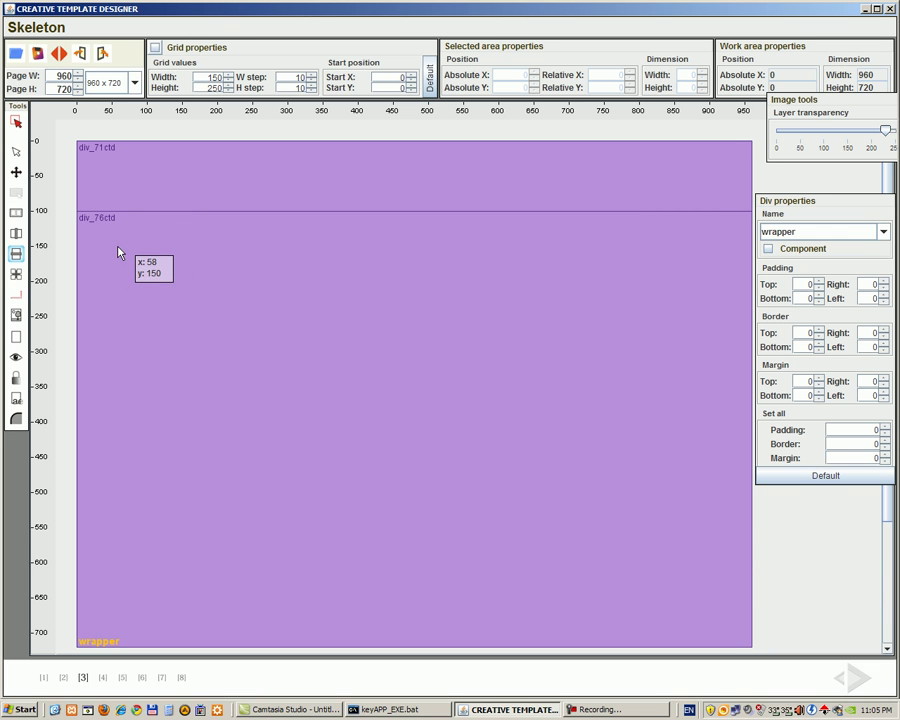
{"action": "left_click", "coordinate": [118, 250]}
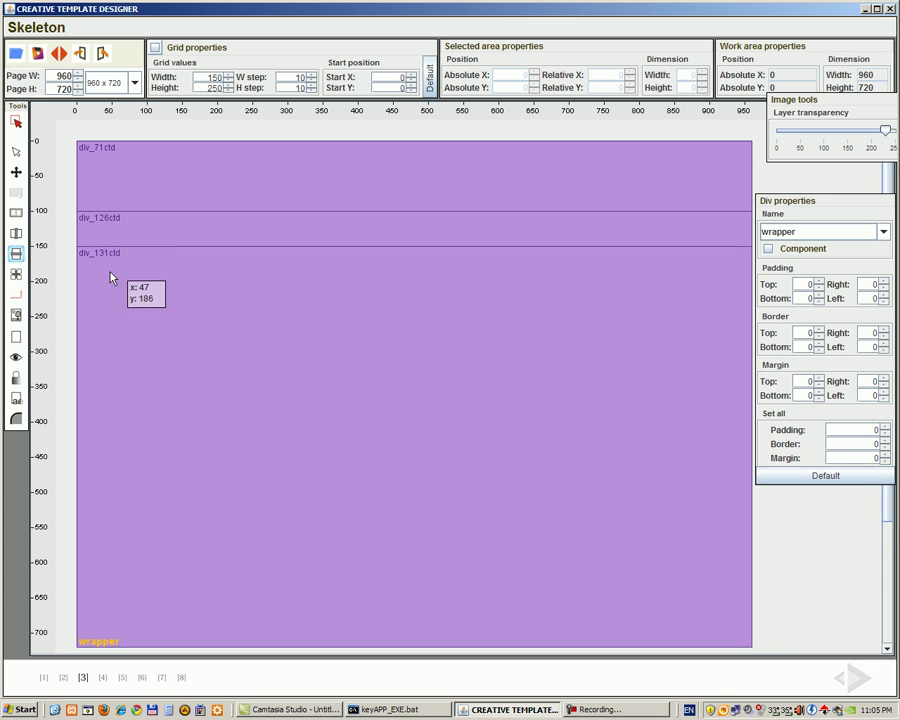
{"action": "left_click", "coordinate": [97, 281]}
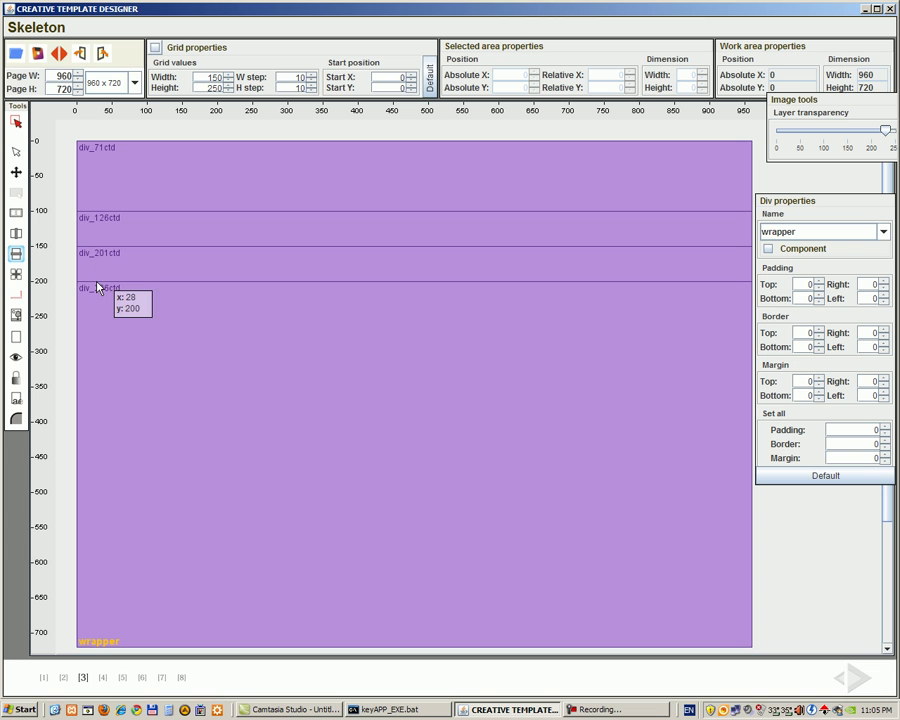
{"action": "left_click", "coordinate": [84, 598]}
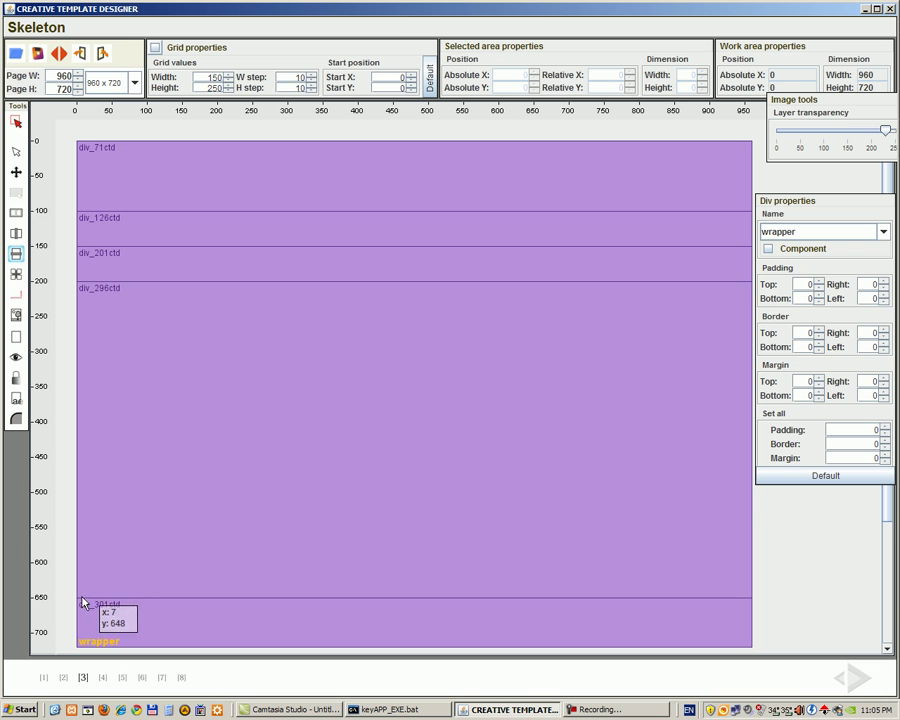
{"action": "left_click", "coordinate": [17, 236]}
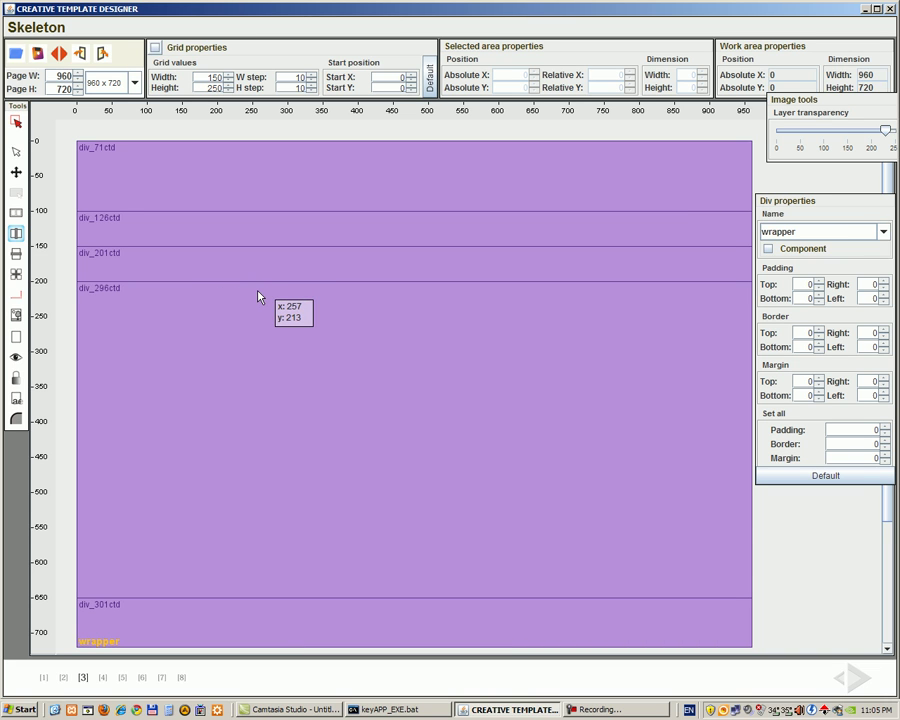
Step: Split the tall fourth band vertically at x=260 and again into left, centre and right columns
{"action": "left_click", "coordinate": [260, 296]}
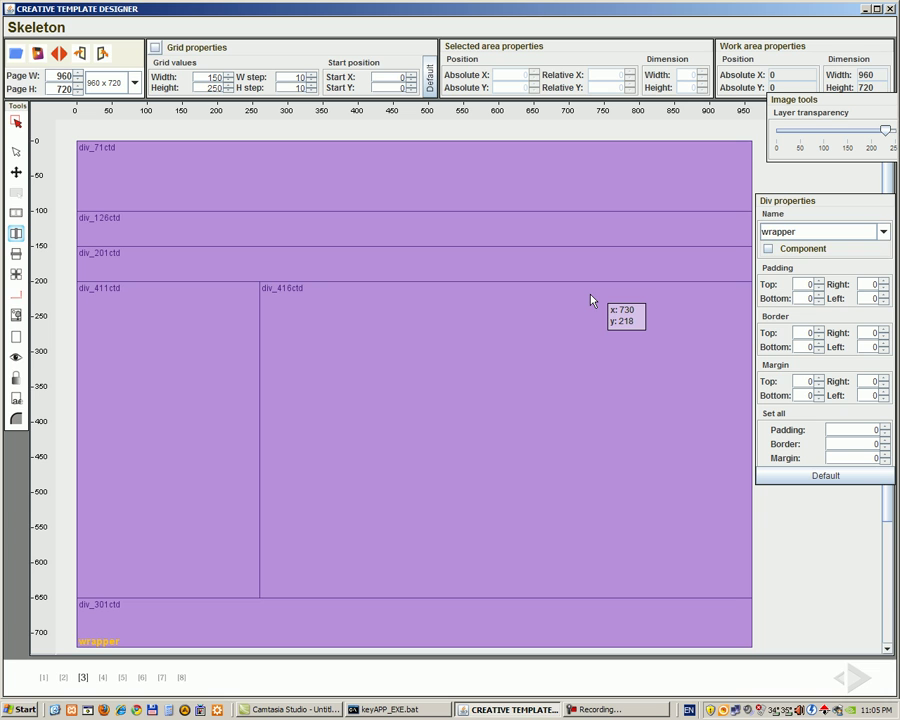
{"action": "left_click", "coordinate": [589, 300]}
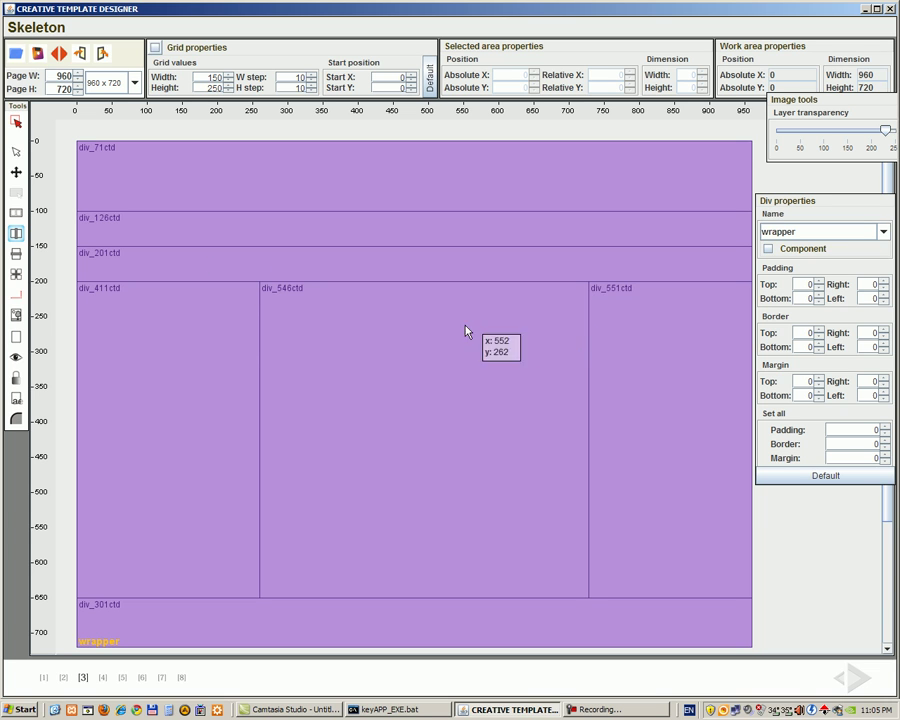
{"action": "left_click", "coordinate": [16, 172]}
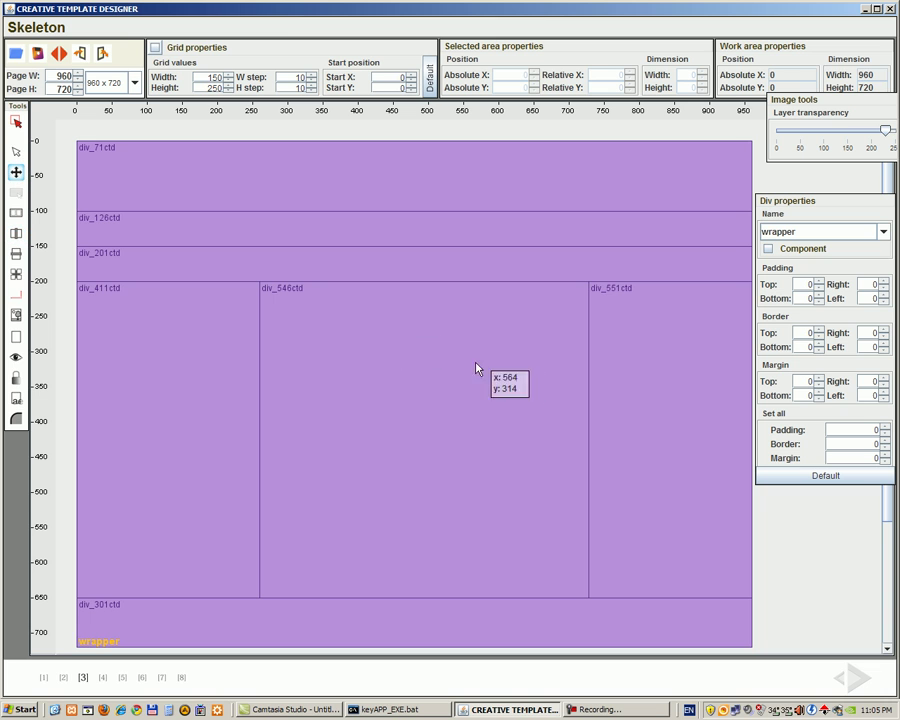
Step: Resize centre column div_546ctd to 460 pixels wide using the Width spinner
{"action": "left_click", "coordinate": [538, 355]}
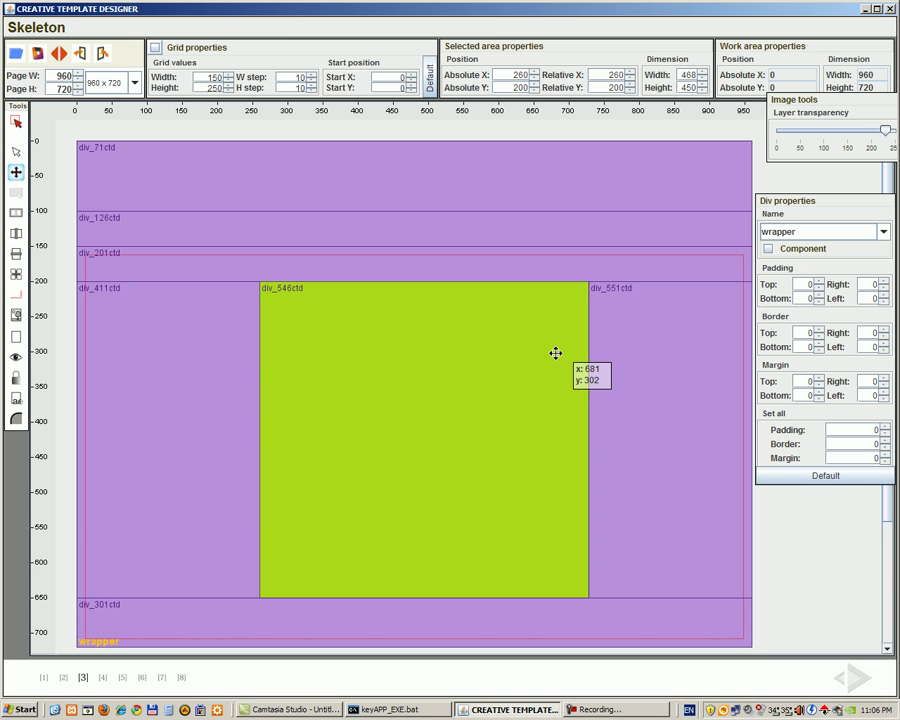
{"action": "left_click_drag", "start_coordinate": [585, 349], "coordinate": [582, 349]}
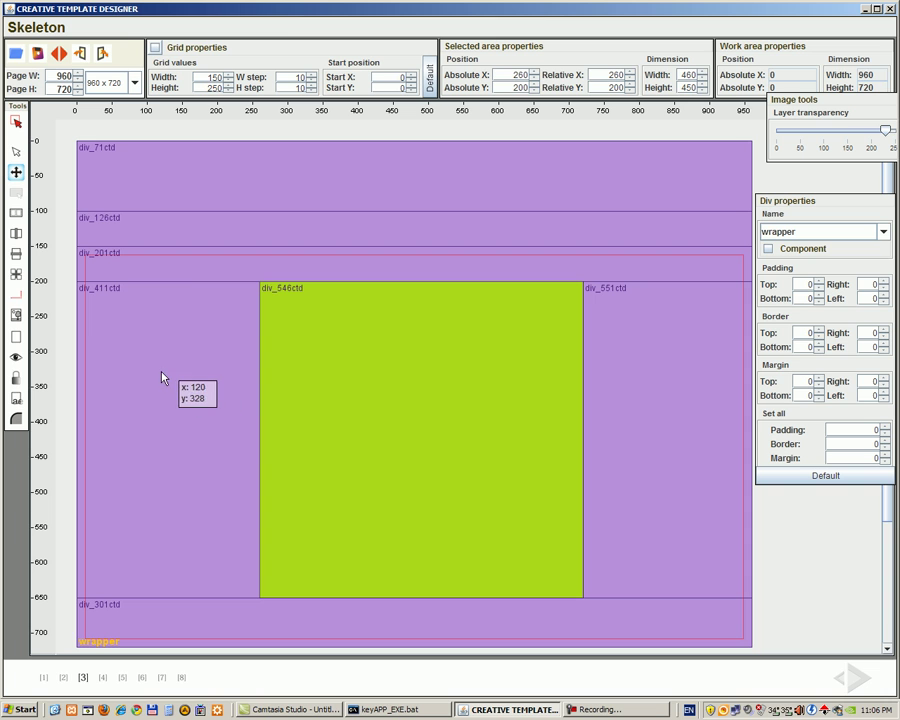
{"action": "left_click", "coordinate": [15, 151]}
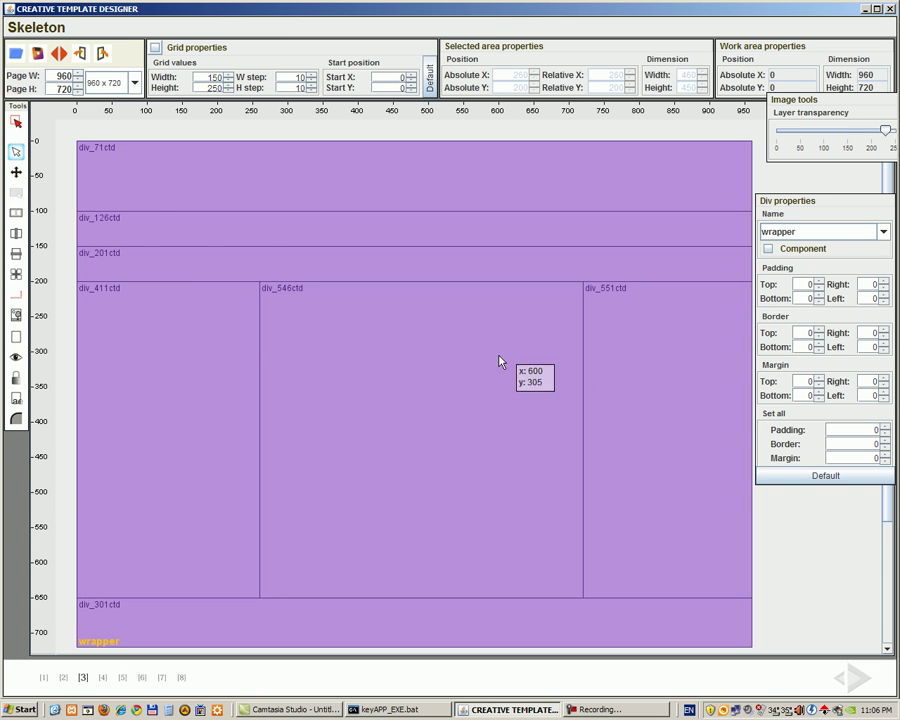
{"action": "left_click", "coordinate": [15, 172]}
{"action": "left_click", "coordinate": [549, 358]}
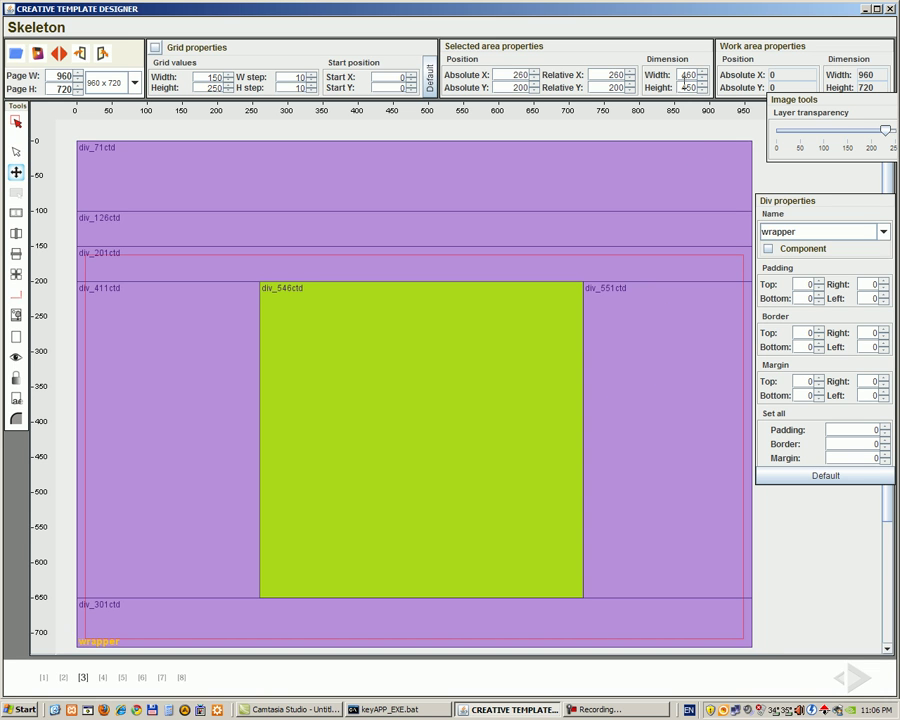
{"action": "left_click", "coordinate": [703, 74]}
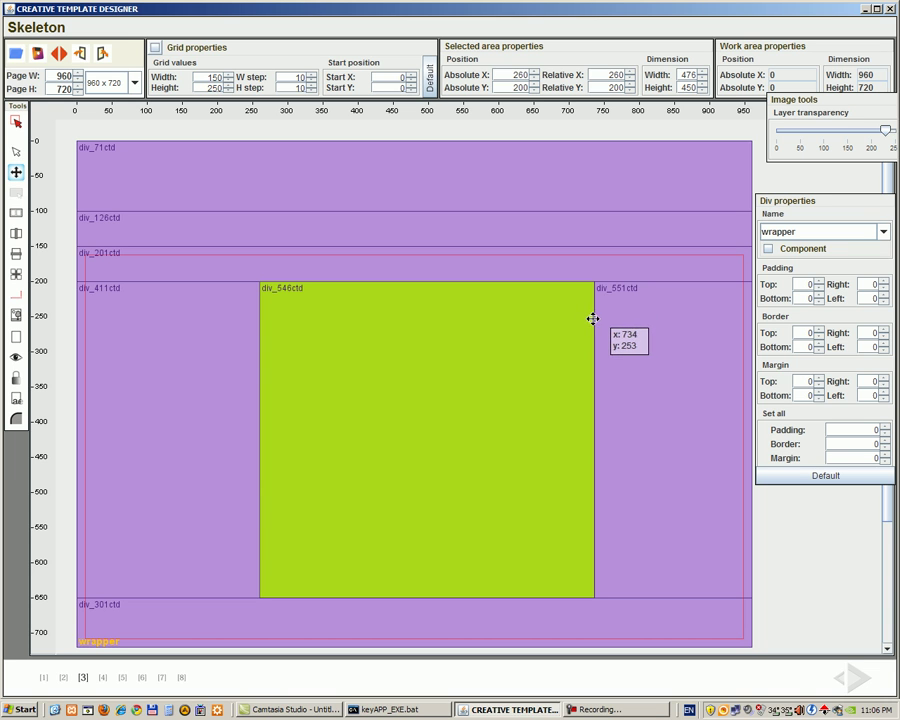
{"action": "left_click", "coordinate": [704, 80]}
{"action": "left_click", "coordinate": [704, 80]}
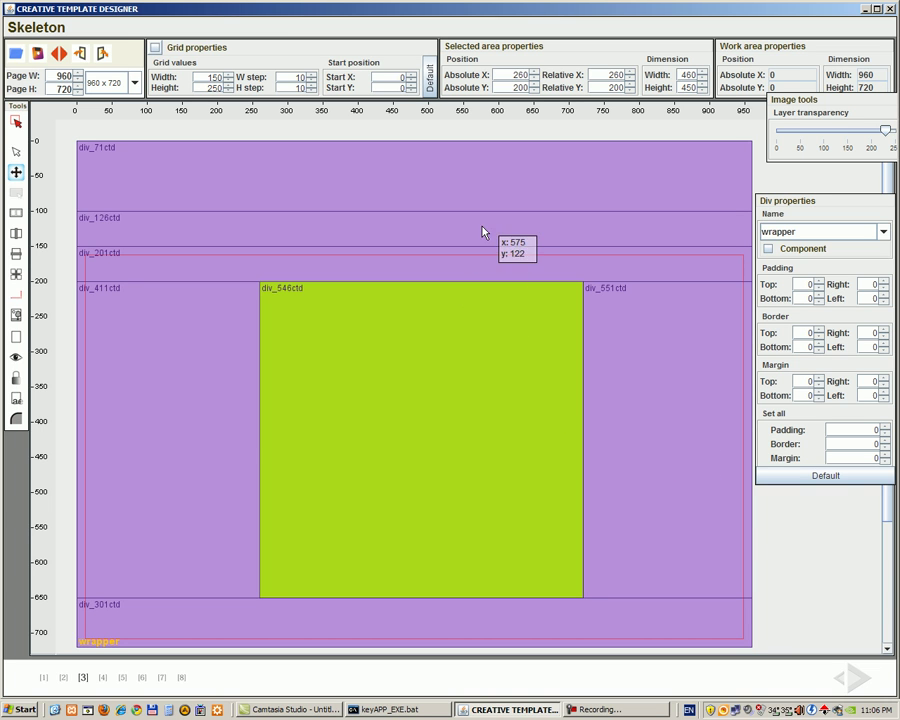
{"action": "left_click", "coordinate": [16, 151]}
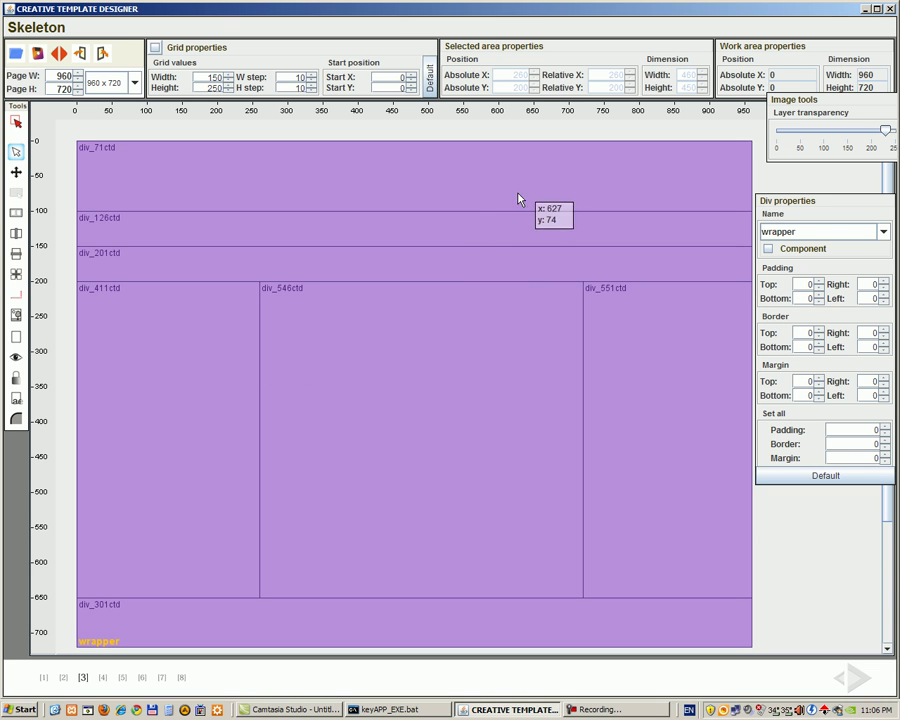
Step: Name the top three bands header, breadcrumb and user3
{"action": "left_click", "coordinate": [556, 189]}
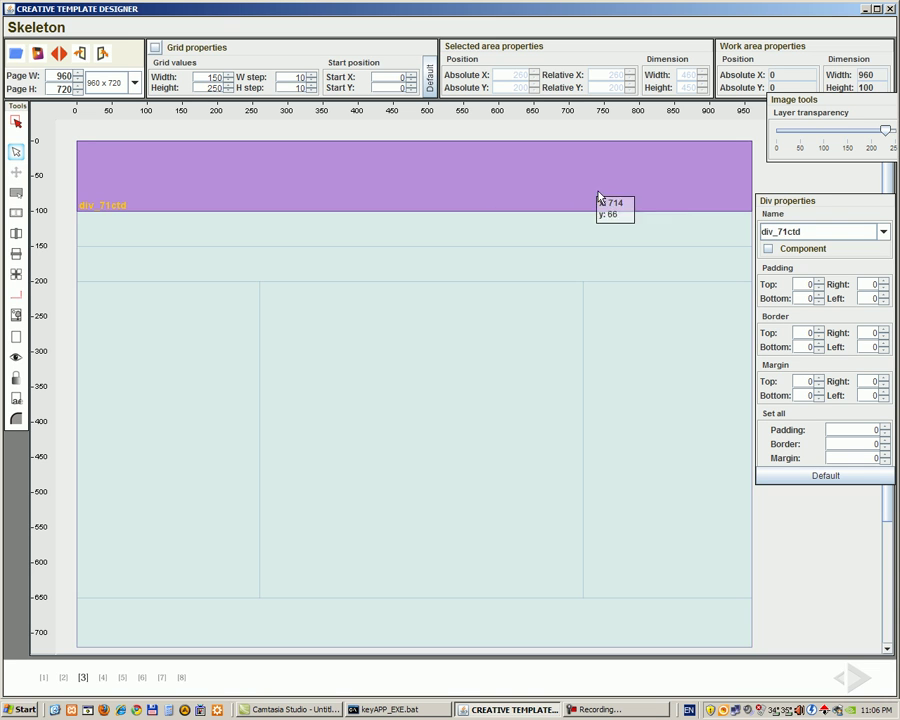
{"action": "left_click", "coordinate": [883, 233]}
{"action": "left_click_drag", "start_coordinate": [885, 298], "coordinate": [885, 262]}
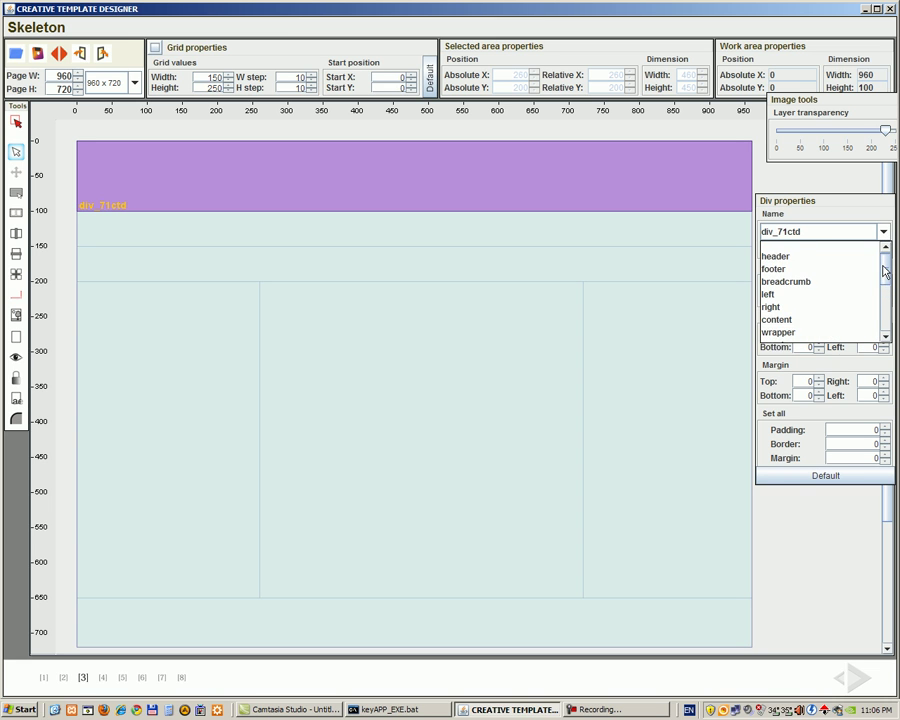
{"action": "left_click", "coordinate": [849, 263]}
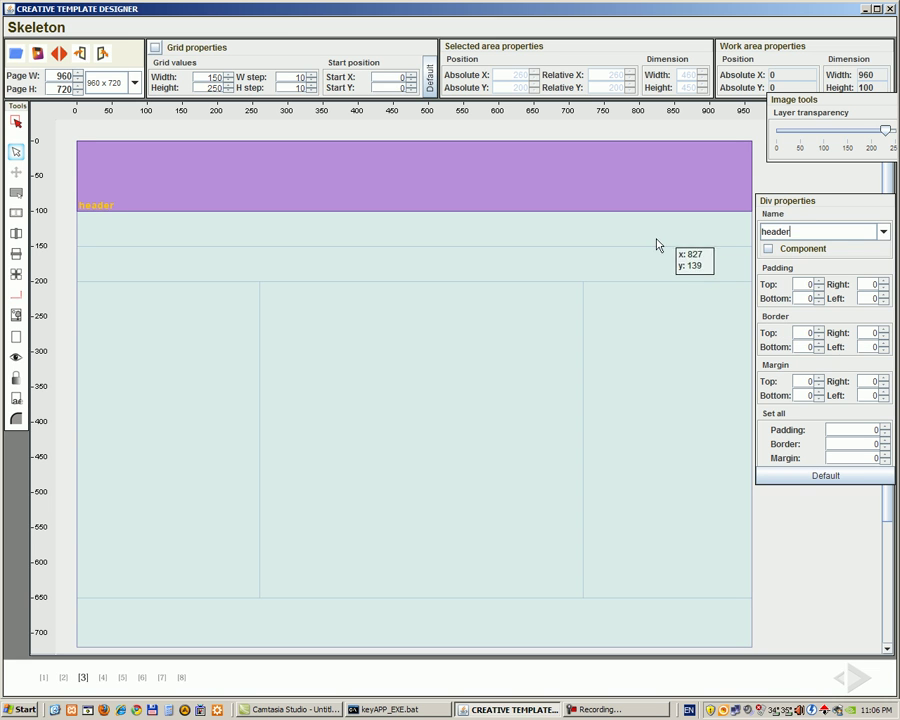
{"action": "left_click", "coordinate": [645, 238]}
{"action": "left_click", "coordinate": [886, 233]}
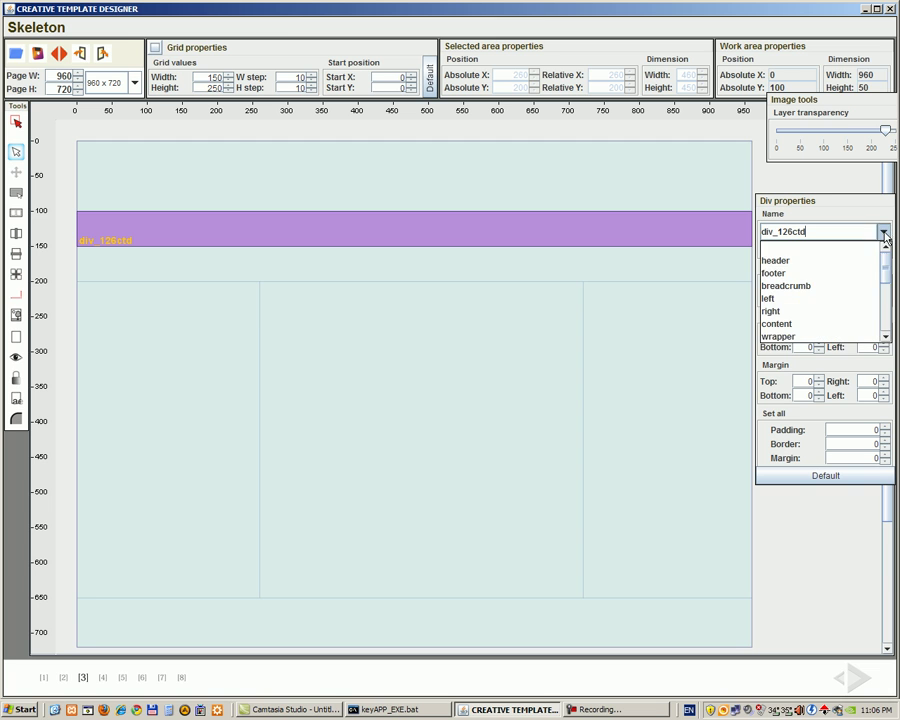
{"action": "left_click", "coordinate": [851, 286]}
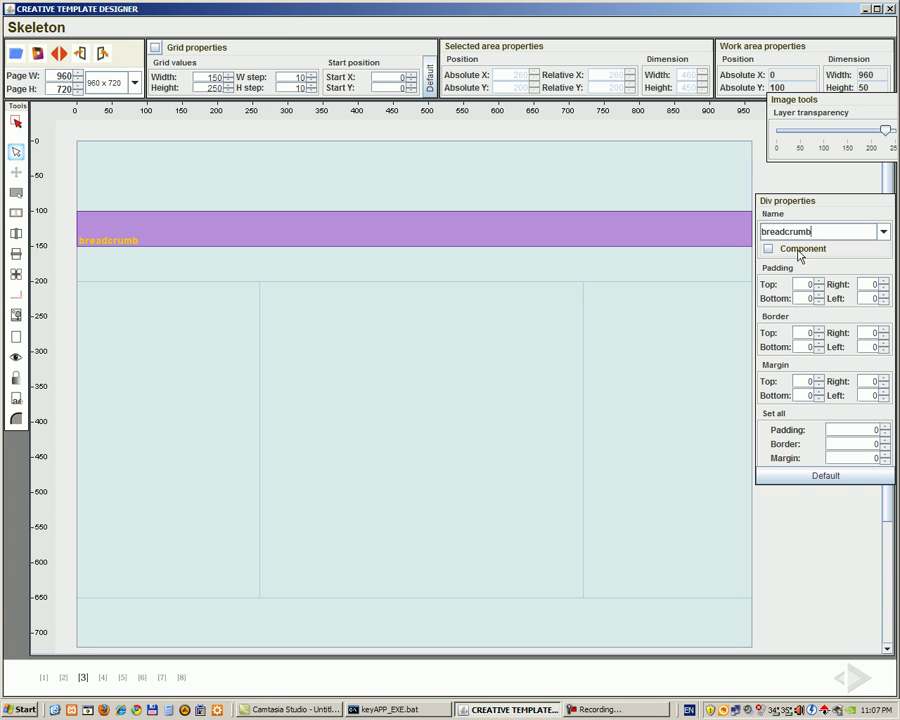
{"action": "left_click", "coordinate": [647, 267]}
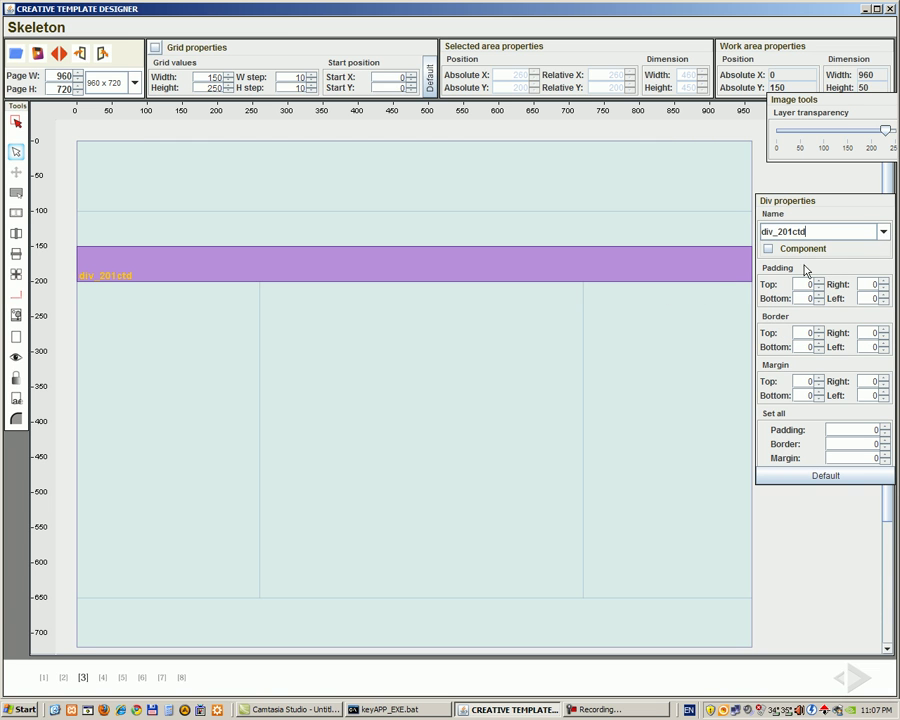
{"action": "left_click", "coordinate": [884, 232]}
{"action": "scroll", "coordinate": [872, 284], "scroll_direction": "down", "scroll_amount": 2}
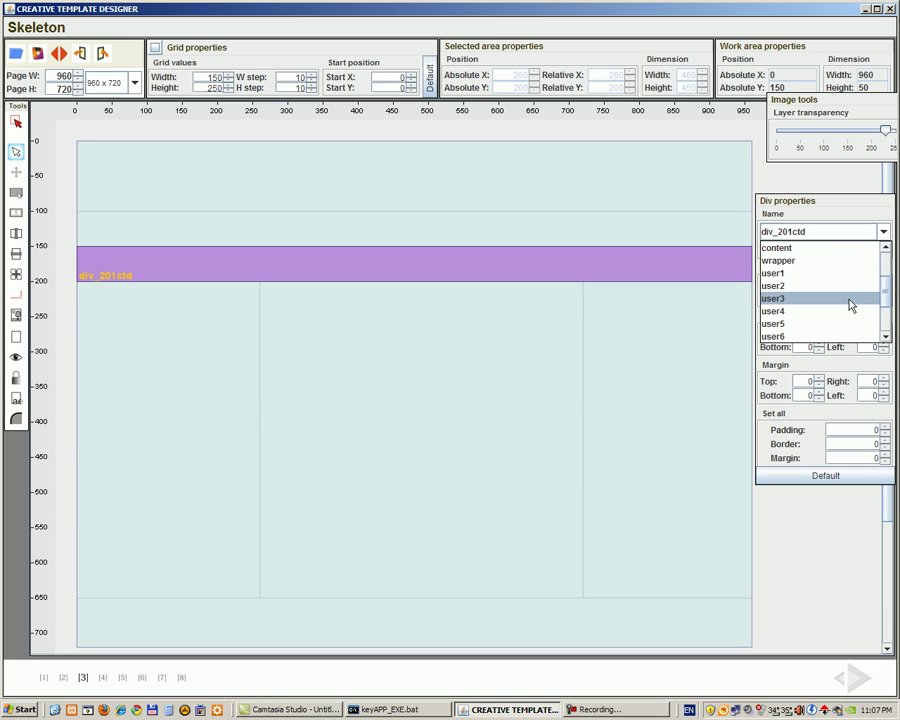
{"action": "left_click", "coordinate": [849, 305]}
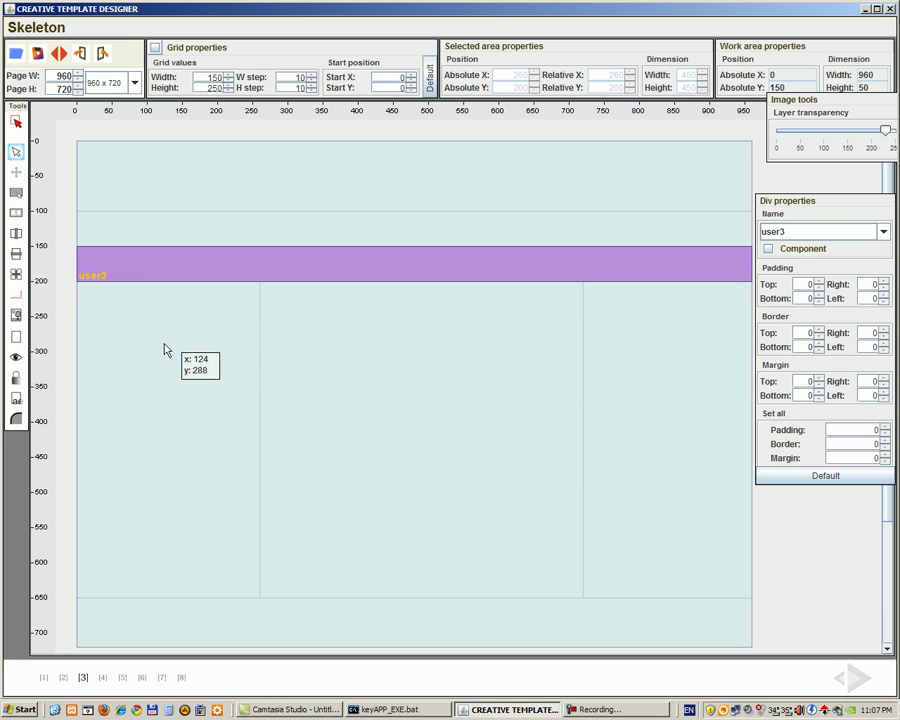
Step: Name the left column left and the centre column content
{"action": "left_click", "coordinate": [163, 349]}
{"action": "double_click", "coordinate": [790, 231]}
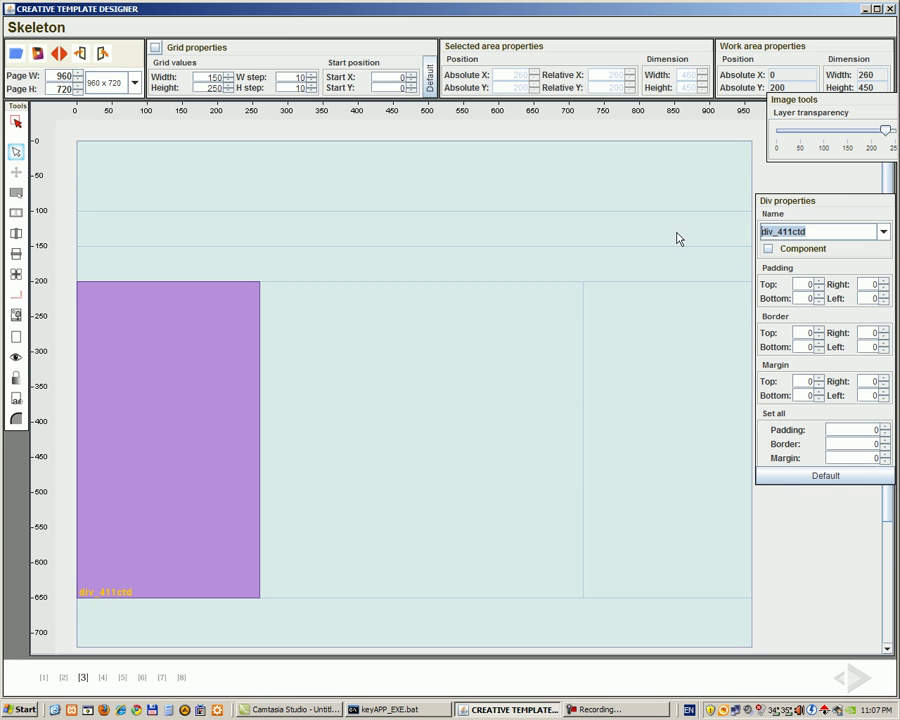
{"action": "type", "text": "left"}
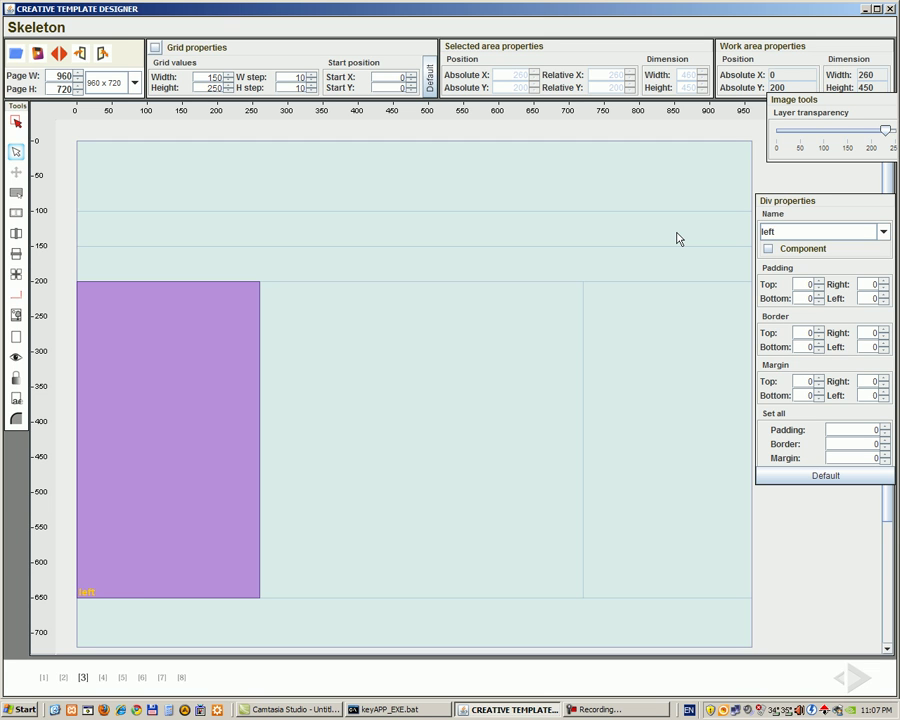
{"action": "left_click", "coordinate": [474, 372]}
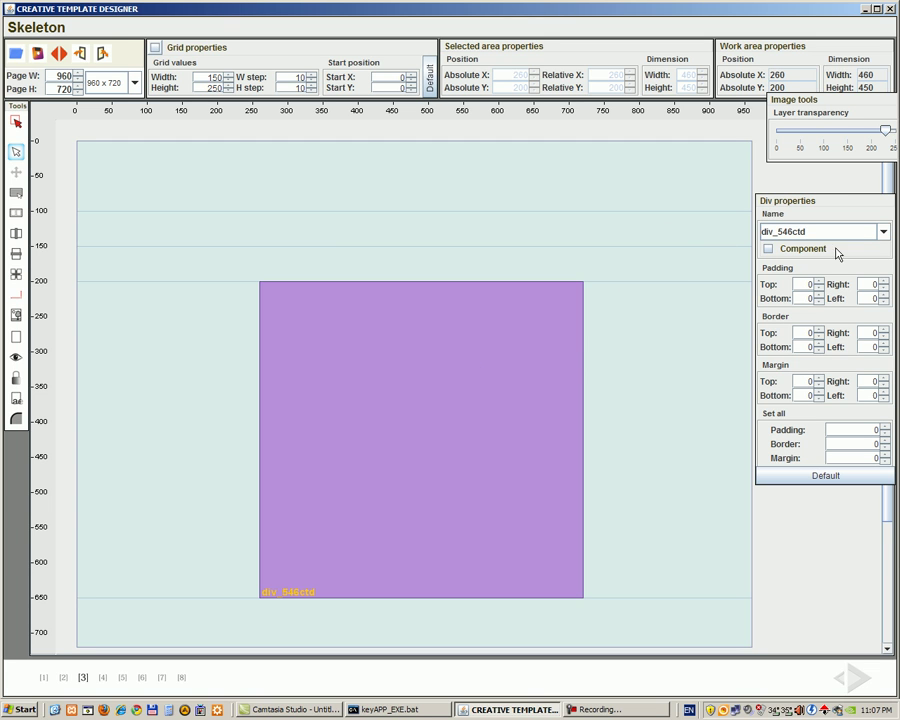
{"action": "left_click", "coordinate": [884, 232]}
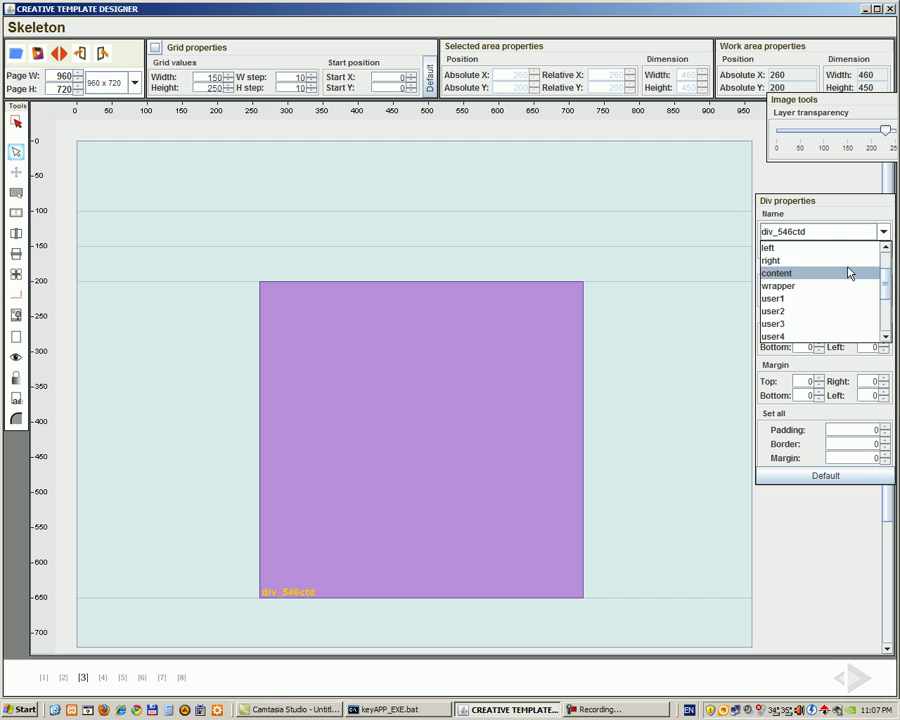
{"action": "left_click", "coordinate": [850, 273]}
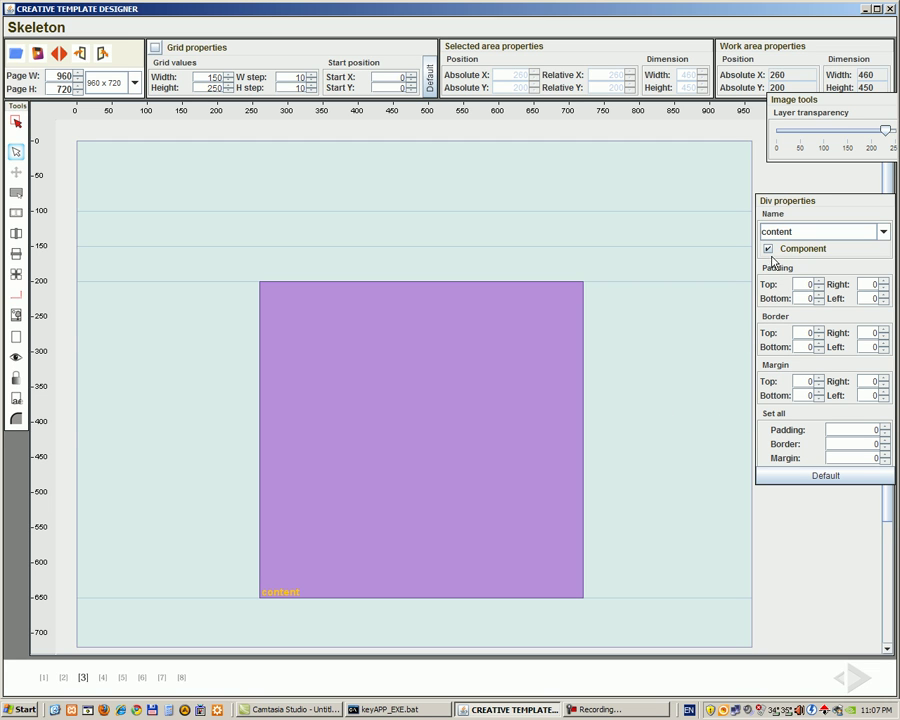
Step: Name the right column right and the bottom strip footer, then go to the Slicer step
{"action": "left_click", "coordinate": [667, 405]}
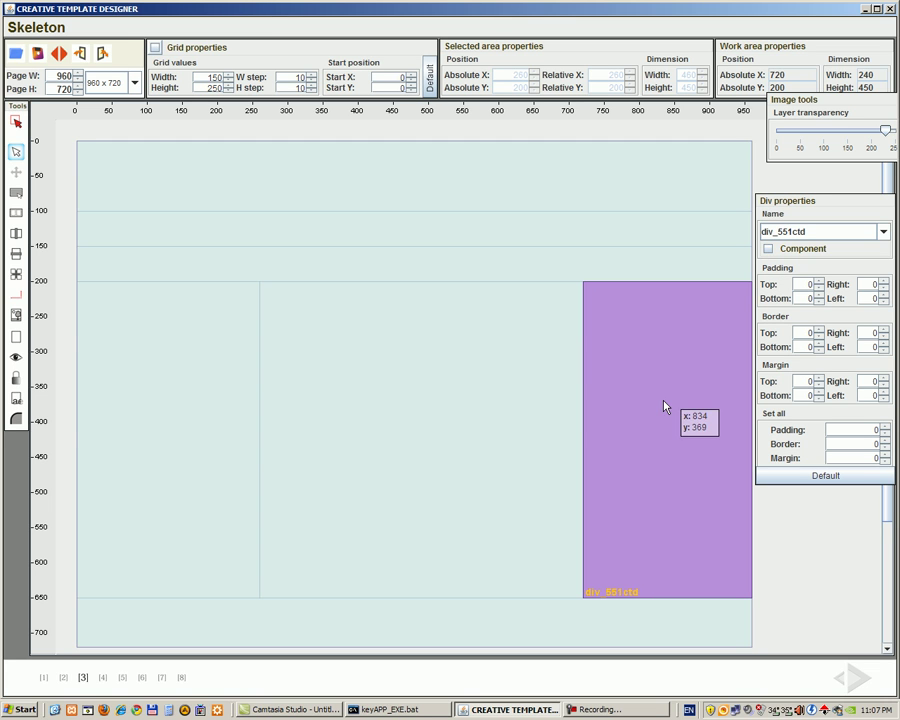
{"action": "left_click", "coordinate": [884, 232]}
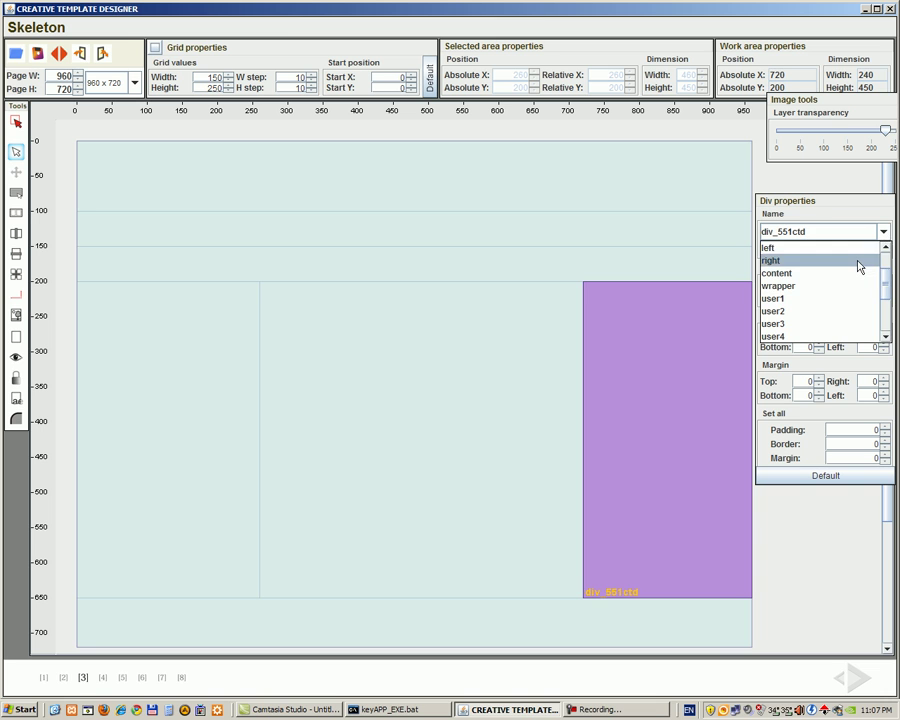
{"action": "left_click", "coordinate": [860, 260]}
{"action": "left_click", "coordinate": [611, 635]}
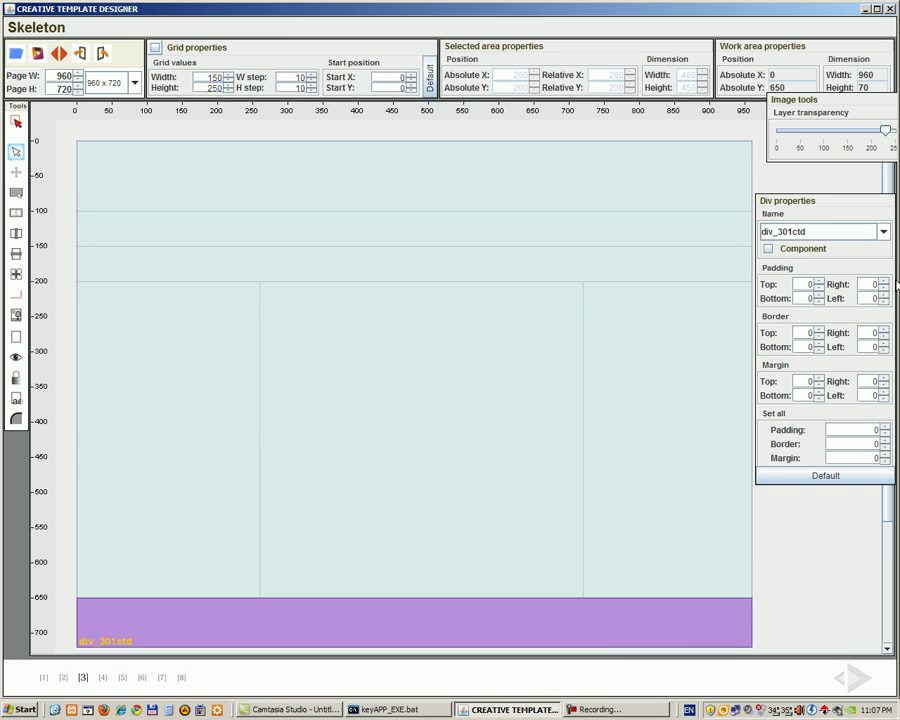
{"action": "left_click", "coordinate": [884, 232]}
{"action": "scroll", "coordinate": [822, 285], "scroll_direction": "up", "scroll_amount": 2}
{"action": "left_click", "coordinate": [815, 273]}
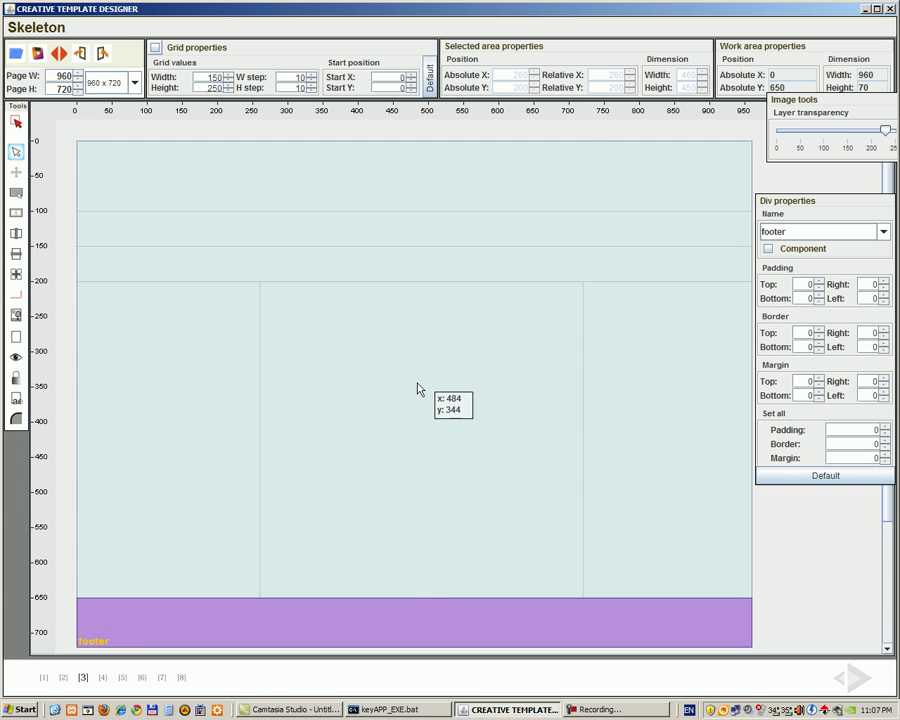
{"action": "left_click", "coordinate": [416, 386]}
{"action": "left_click", "coordinate": [418, 389]}
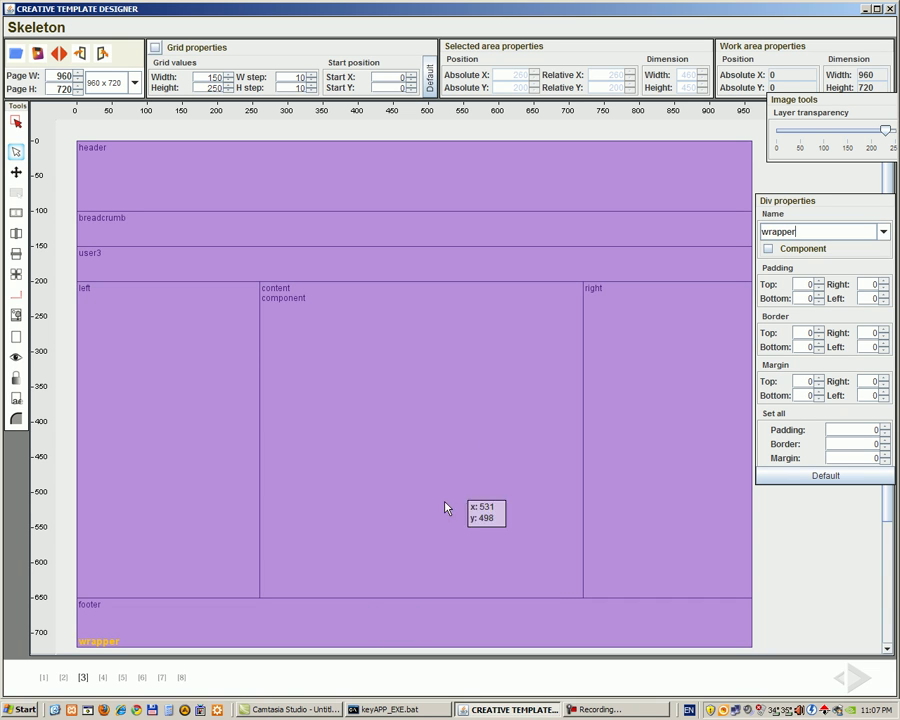
{"action": "left_click", "coordinate": [101, 678]}
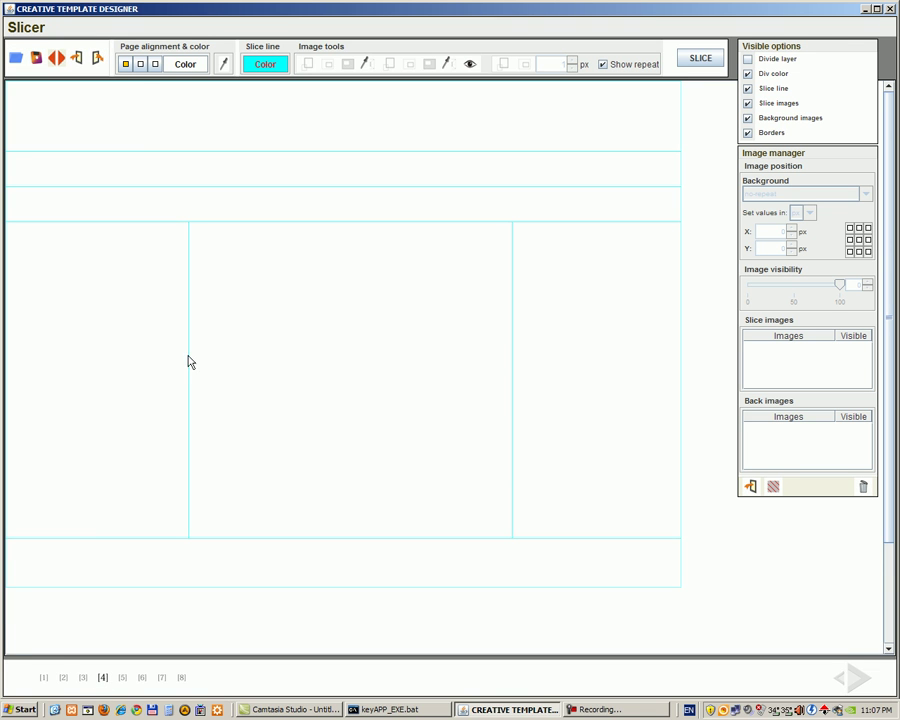
Step: Set the Slicer's page alignment to centre
{"action": "left_click", "coordinate": [140, 64]}
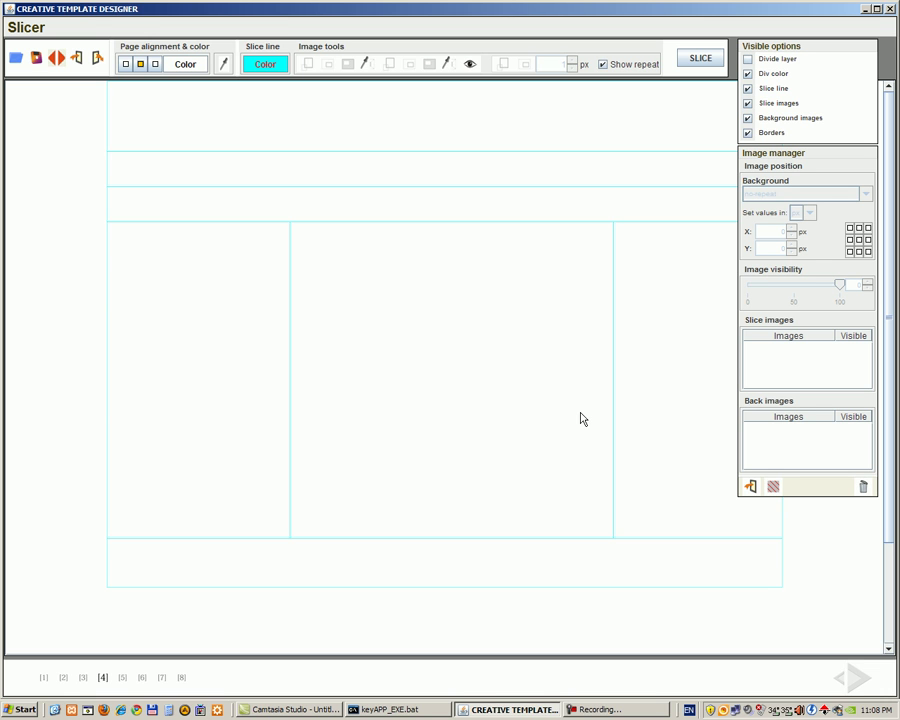
Step: Give the header a beige background and the breadcrumb a light green one
{"action": "left_click", "coordinate": [538, 141]}
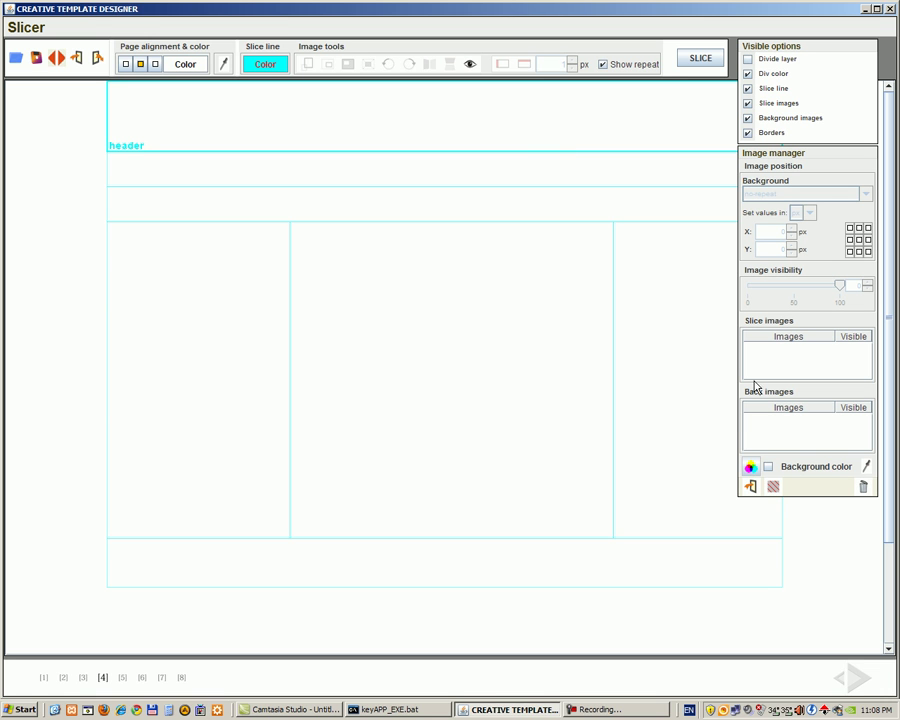
{"action": "left_click", "coordinate": [752, 470]}
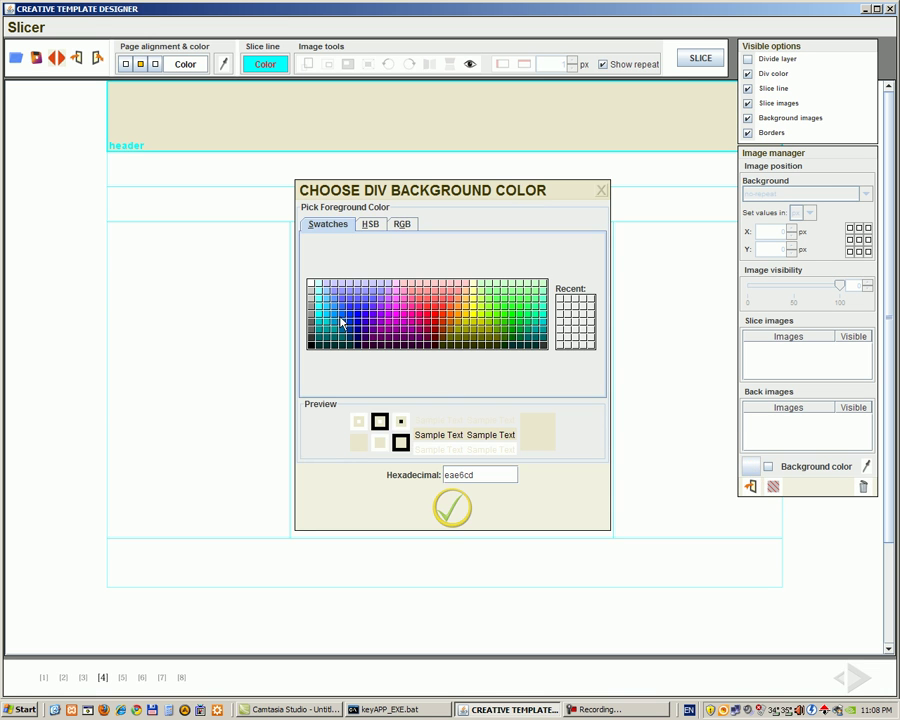
{"action": "left_click", "coordinate": [452, 512]}
{"action": "left_click", "coordinate": [524, 172]}
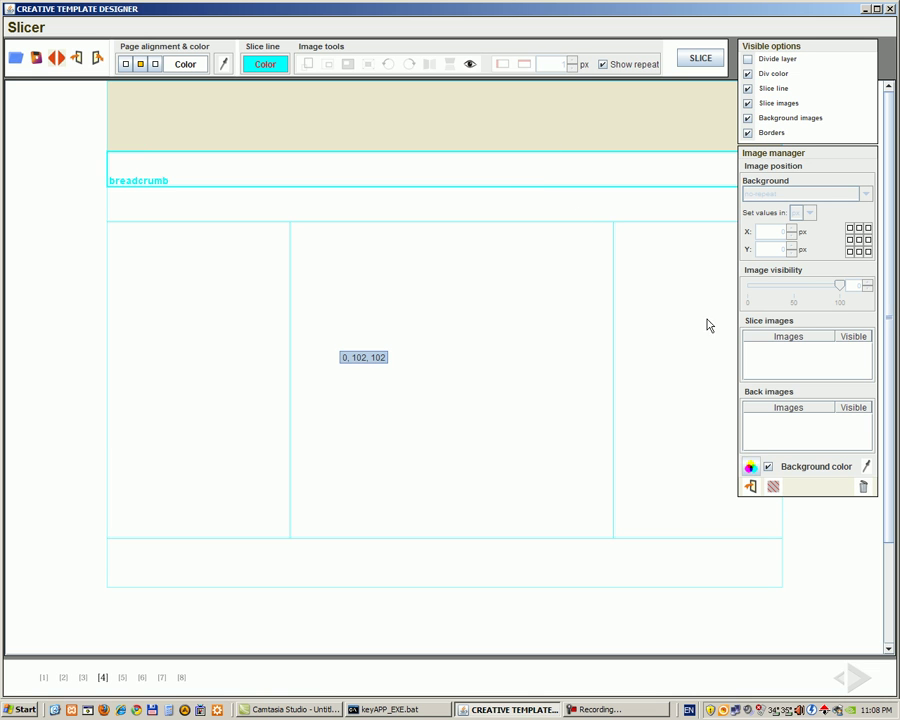
{"action": "left_click", "coordinate": [751, 469]}
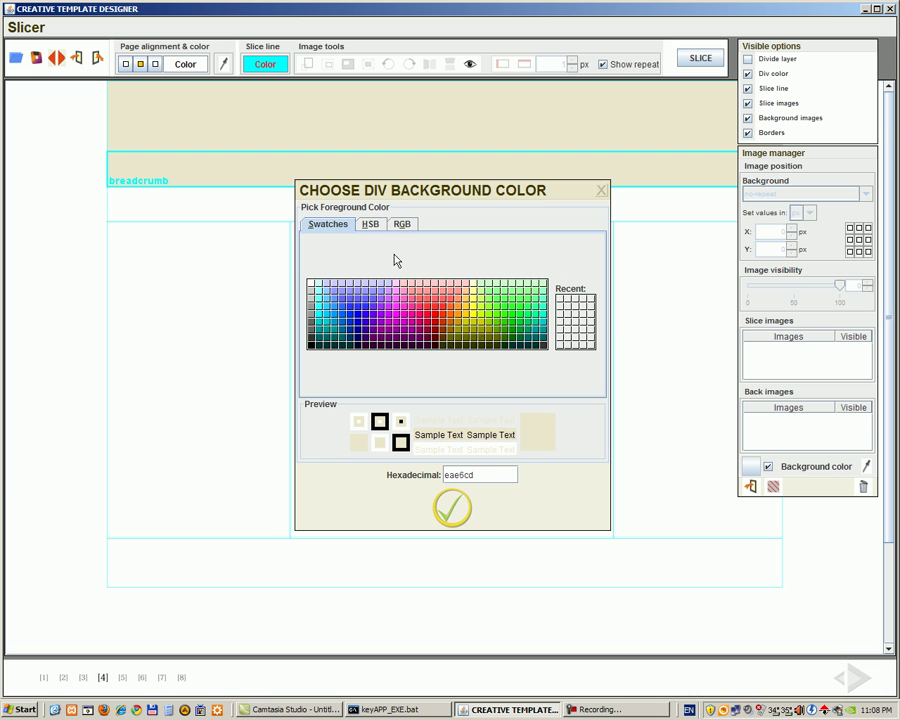
{"action": "left_click", "coordinate": [402, 224]}
{"action": "left_click_drag", "start_coordinate": [497, 274], "coordinate": [487, 276]}
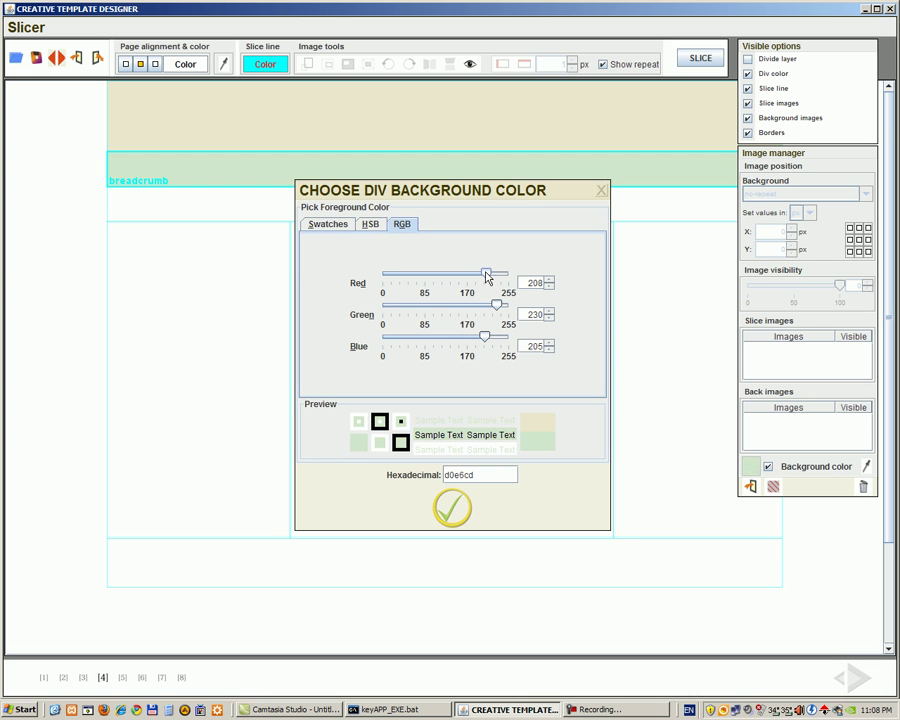
{"action": "left_click", "coordinate": [453, 511]}
Step: Colour user3 grey-green and tint the left column pink
{"action": "left_click", "coordinate": [560, 214]}
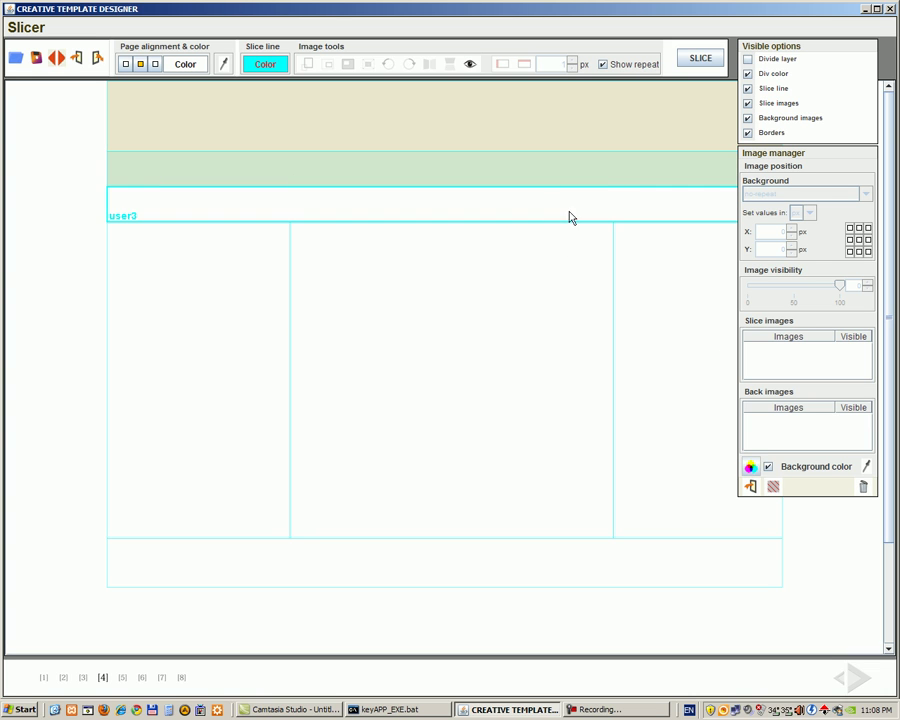
{"action": "left_click", "coordinate": [751, 466]}
{"action": "left_click_drag", "start_coordinate": [499, 313], "coordinate": [488, 313]}
{"action": "left_click", "coordinate": [460, 508]}
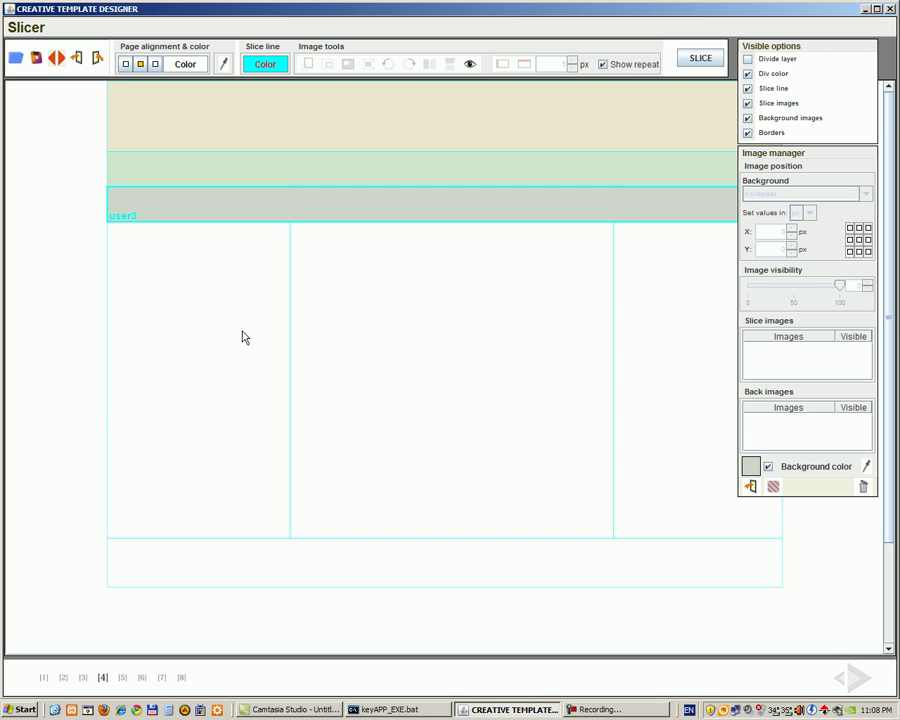
{"action": "left_click", "coordinate": [242, 337]}
{"action": "left_click", "coordinate": [750, 466]}
{"action": "left_click_drag", "start_coordinate": [486, 273], "coordinate": [496, 273]}
{"action": "left_click", "coordinate": [452, 506]}
Step: Colour the content div light grey and the right column pale pink, leaving the footer unchanged
{"action": "left_click", "coordinate": [519, 408]}
{"action": "left_click", "coordinate": [750, 466]}
{"action": "left_click_drag", "start_coordinate": [484, 337], "coordinate": [499, 306]}
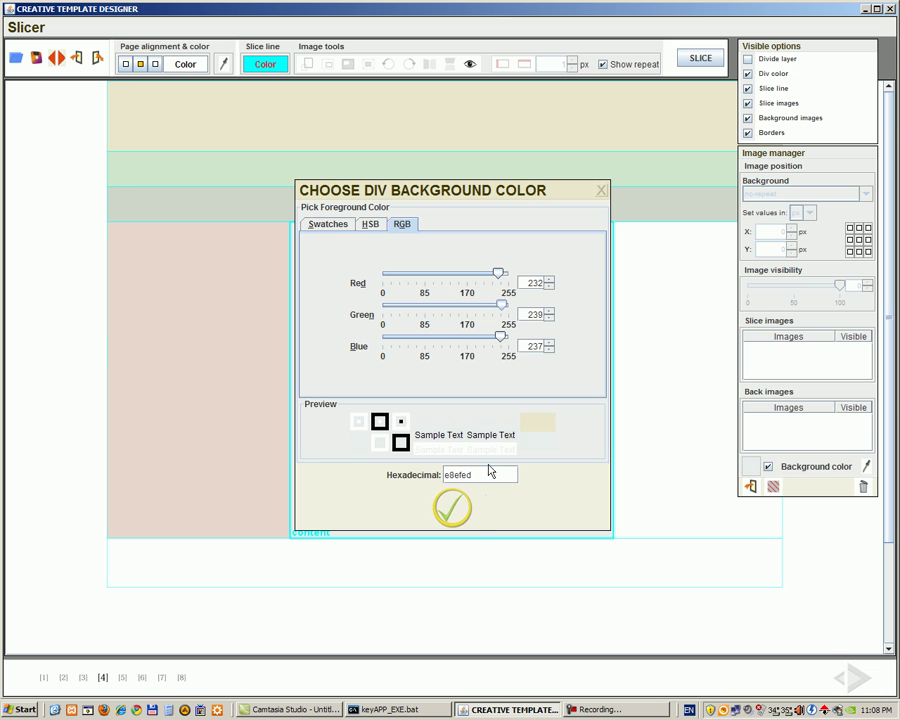
{"action": "left_click", "coordinate": [460, 509]}
{"action": "left_click", "coordinate": [708, 410]}
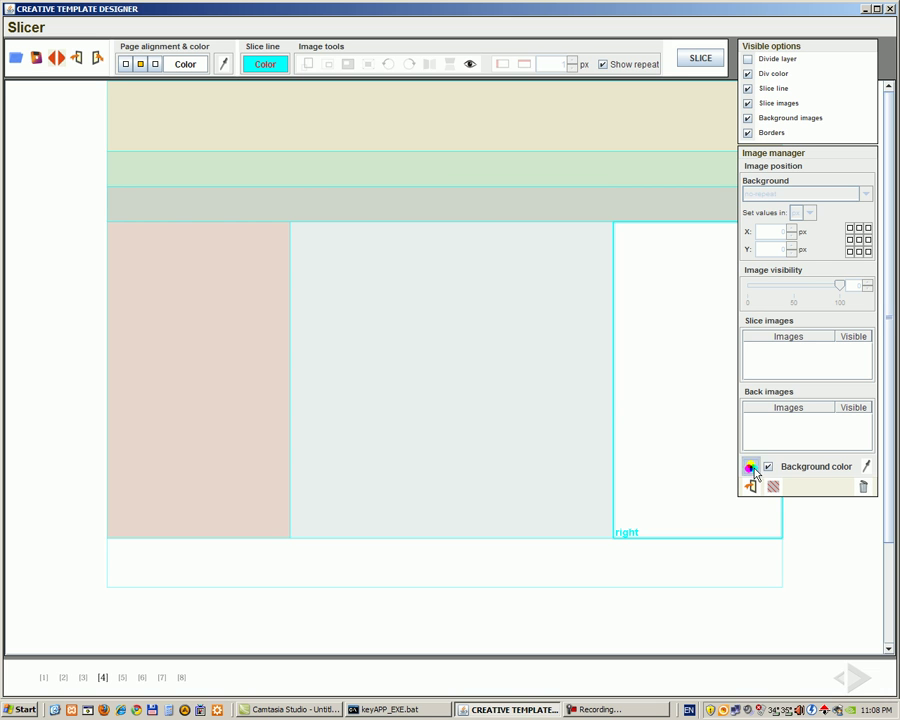
{"action": "left_click", "coordinate": [752, 468]}
{"action": "left_click_drag", "start_coordinate": [496, 272], "coordinate": [506, 278]}
{"action": "left_click_drag", "start_coordinate": [501, 338], "coordinate": [506, 341]}
{"action": "left_click", "coordinate": [452, 508]}
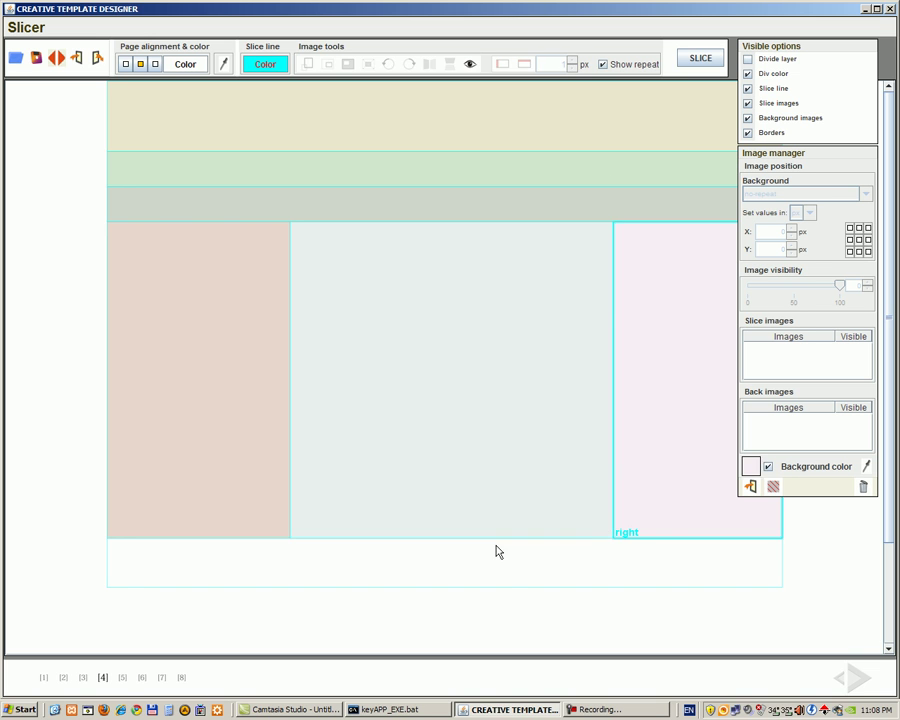
{"action": "left_click", "coordinate": [512, 564]}
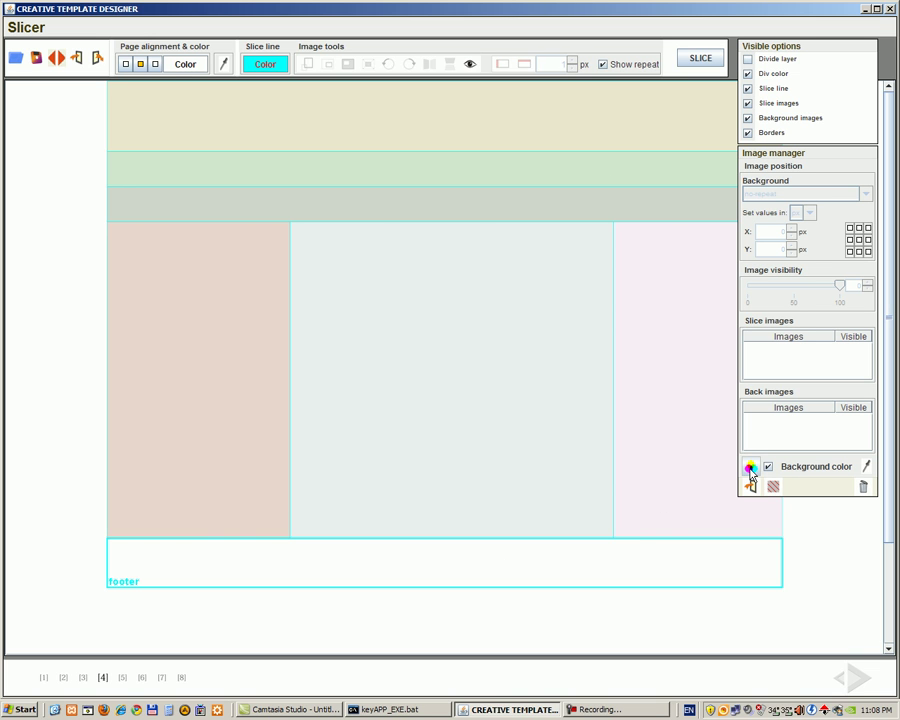
{"action": "left_click", "coordinate": [750, 469]}
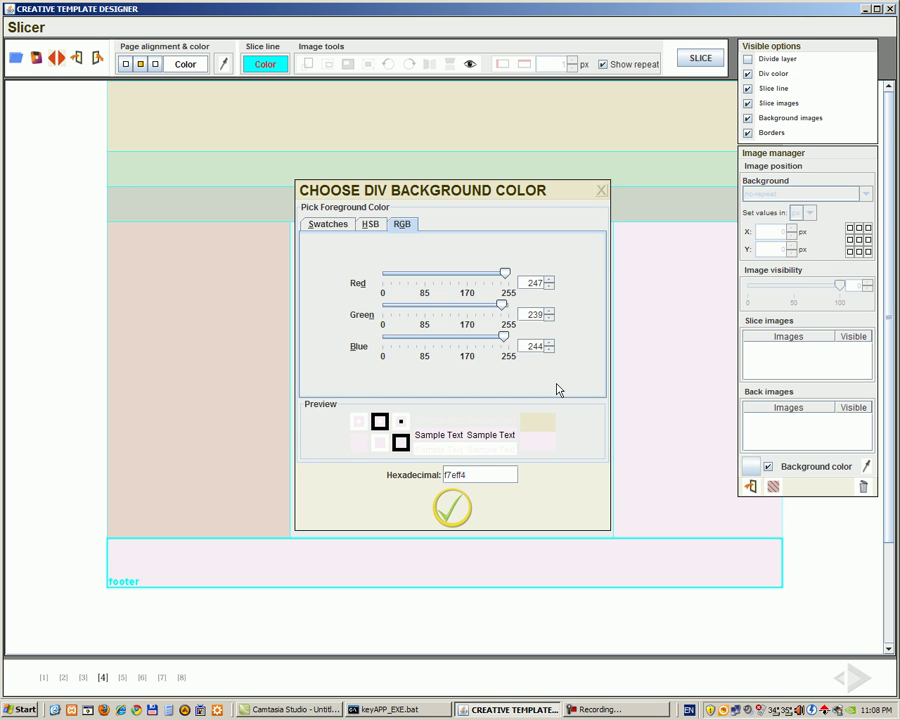
{"action": "left_click", "coordinate": [601, 190]}
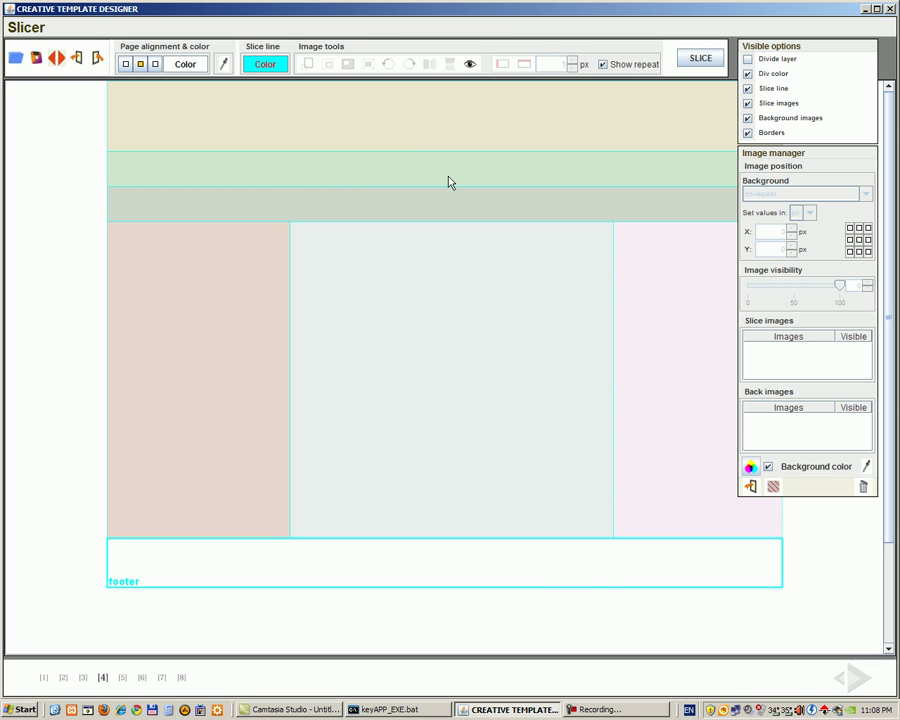
Step: Eyedrop the breadcrumb's light green as the footer background colour
{"action": "left_click", "coordinate": [866, 467]}
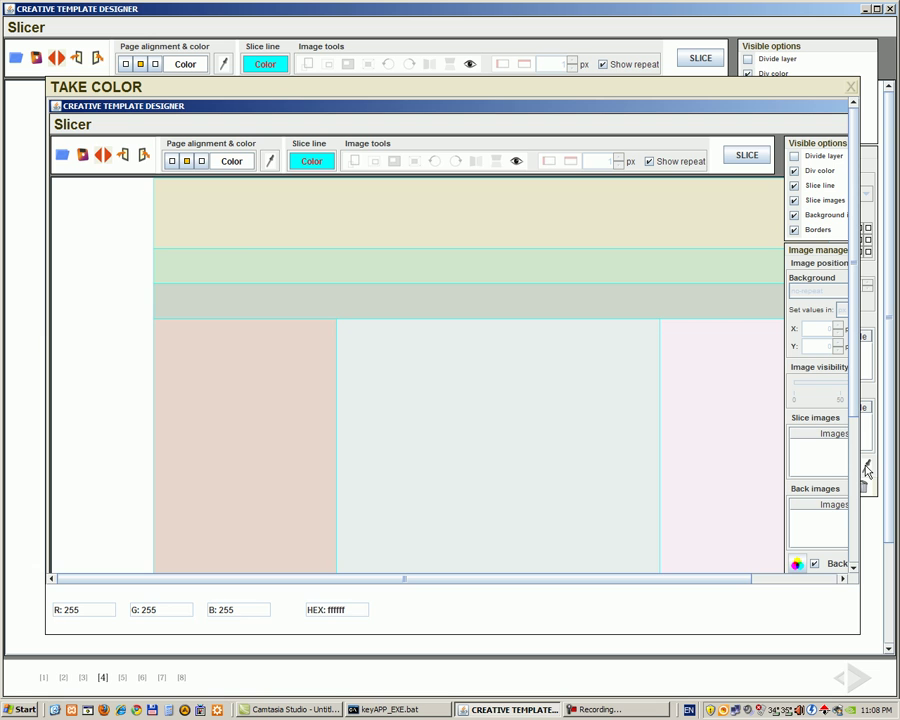
{"action": "left_click", "coordinate": [506, 275]}
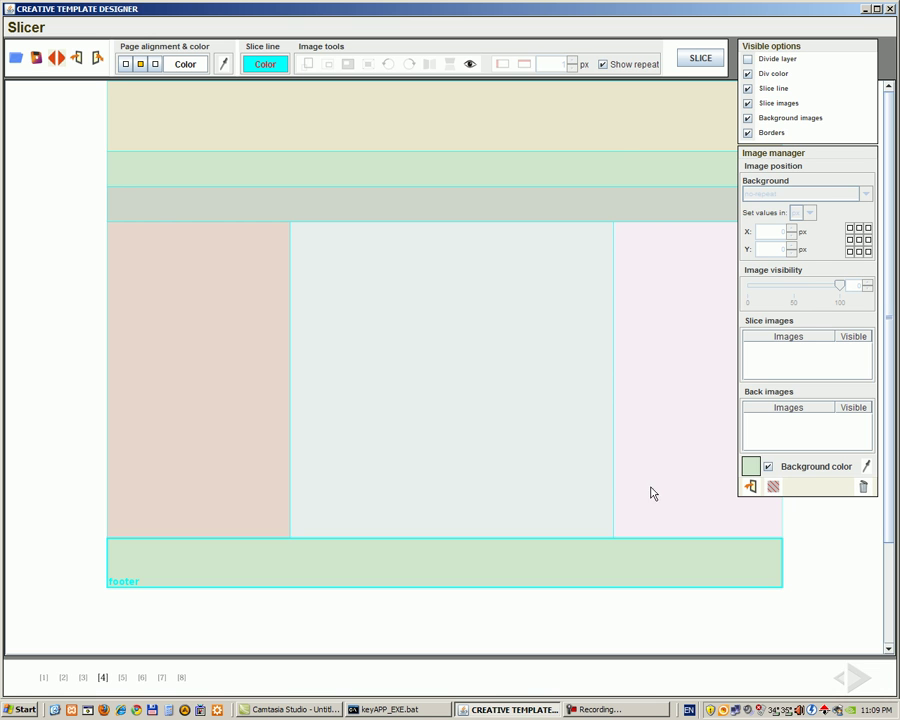
Step: Import dot.gif from keyTemplateMaker/!TESTNESLIKE/GIF as the footer background, centred at 50% / 50%
{"action": "left_click", "coordinate": [750, 487]}
{"action": "left_click", "coordinate": [297, 246]}
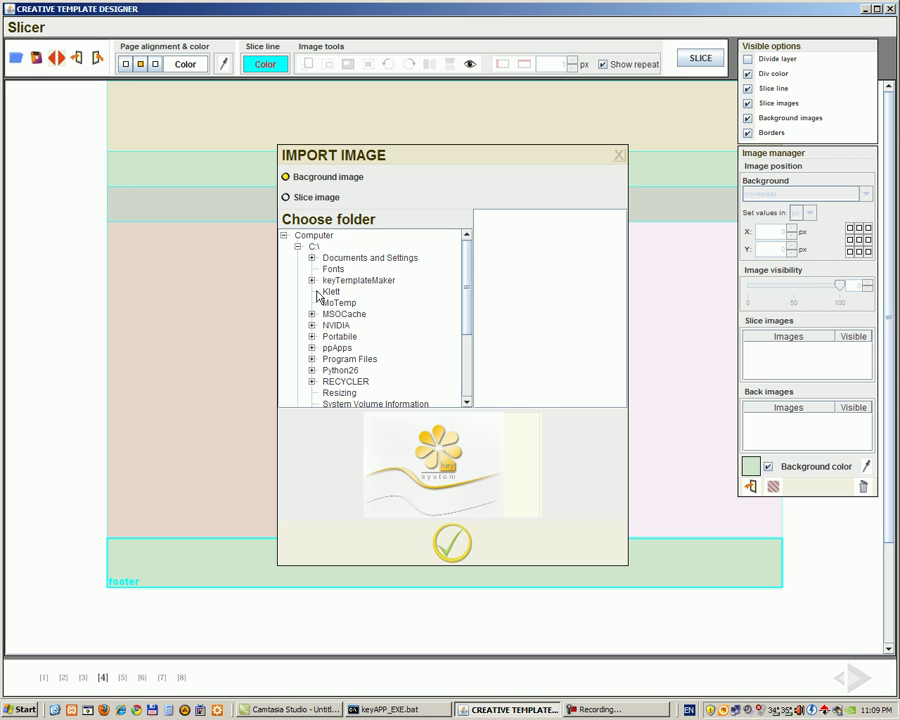
{"action": "left_click", "coordinate": [311, 280]}
{"action": "left_click", "coordinate": [325, 291]}
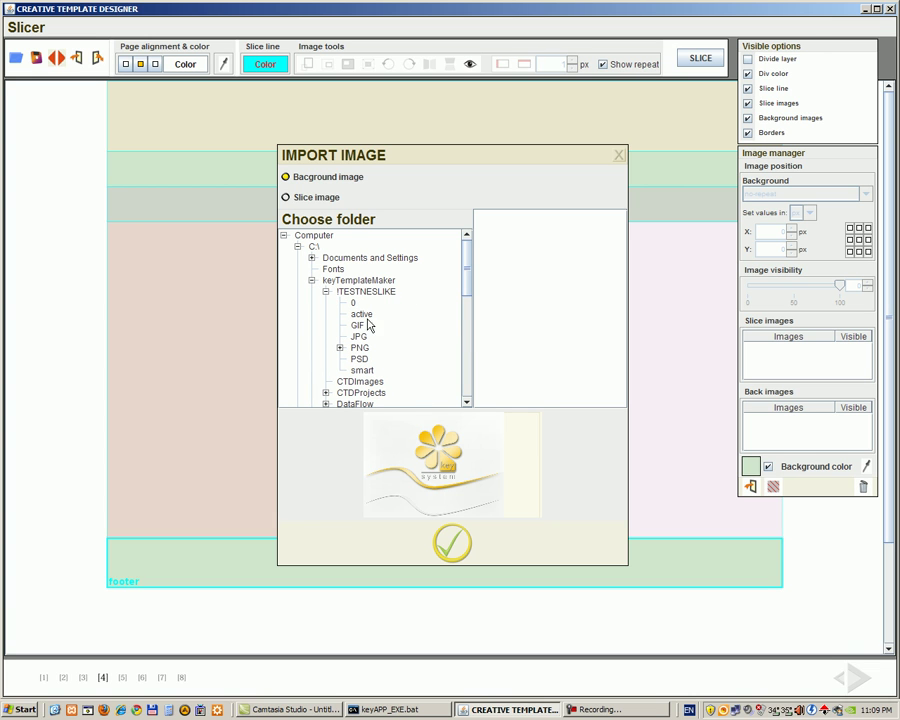
{"action": "left_click", "coordinate": [356, 326]}
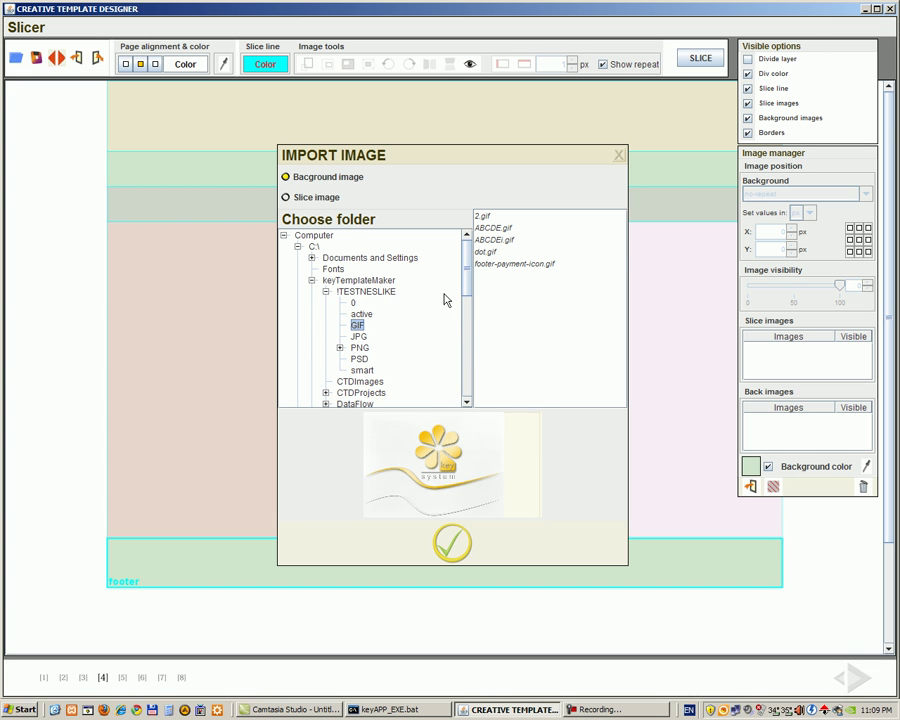
{"action": "left_click", "coordinate": [482, 252]}
{"action": "left_click", "coordinate": [452, 553]}
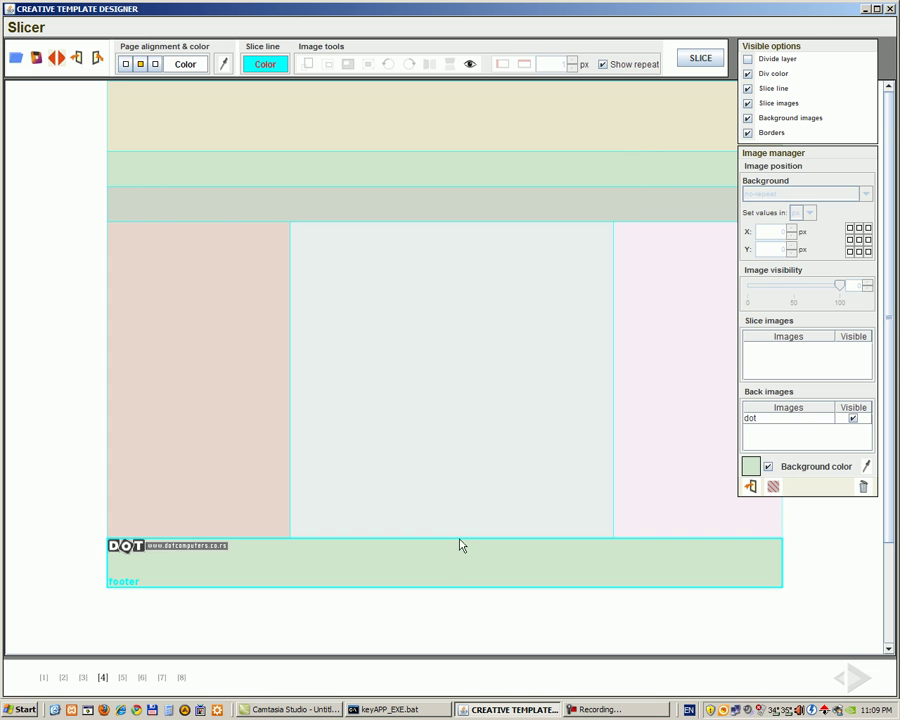
{"action": "left_click", "coordinate": [767, 419]}
{"action": "left_click", "coordinate": [858, 240]}
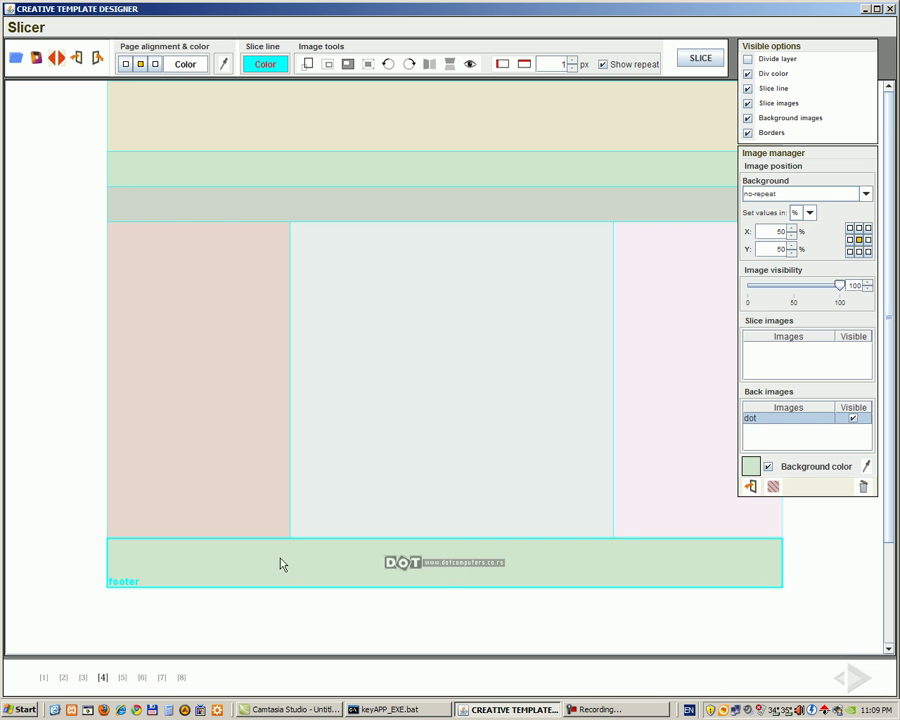
Step: Import footer-payment-icon.gif into the footer and position it at 100% / 100%
{"action": "left_click", "coordinate": [750, 486]}
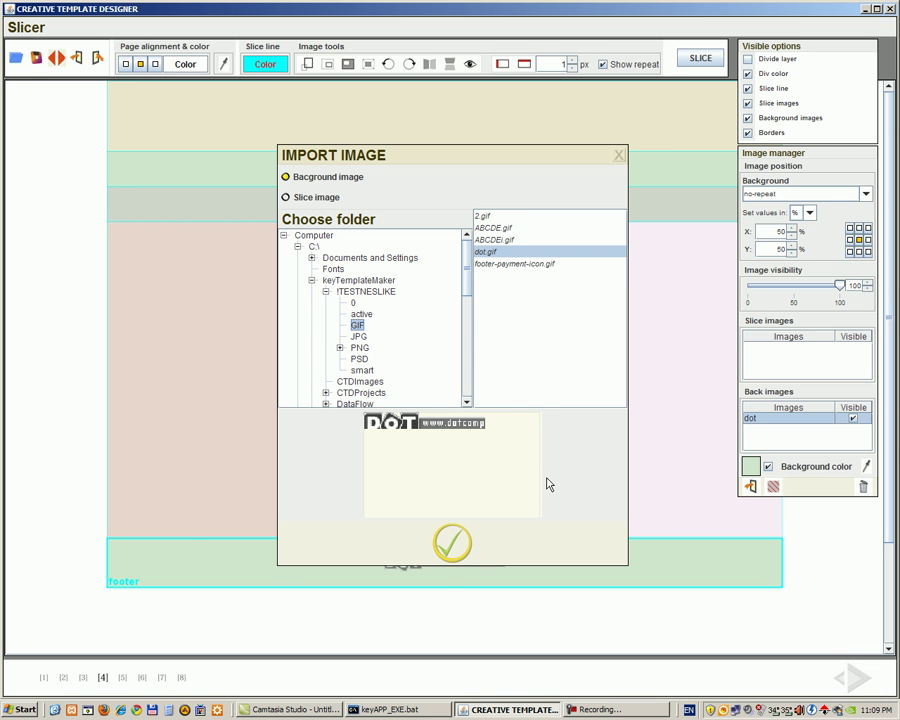
{"action": "left_click", "coordinate": [513, 264]}
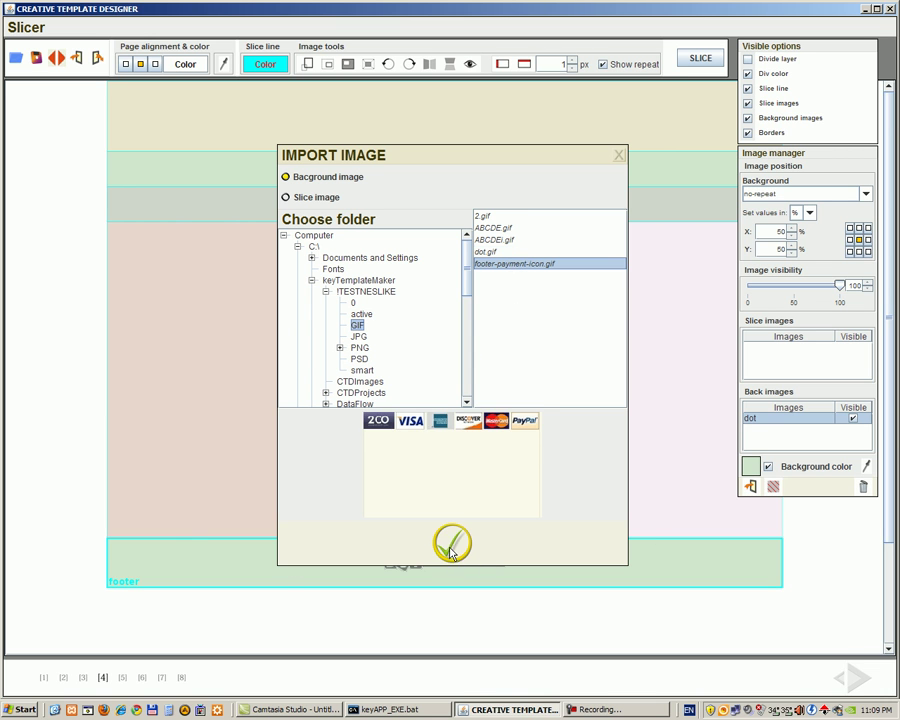
{"action": "left_click", "coordinate": [452, 542]}
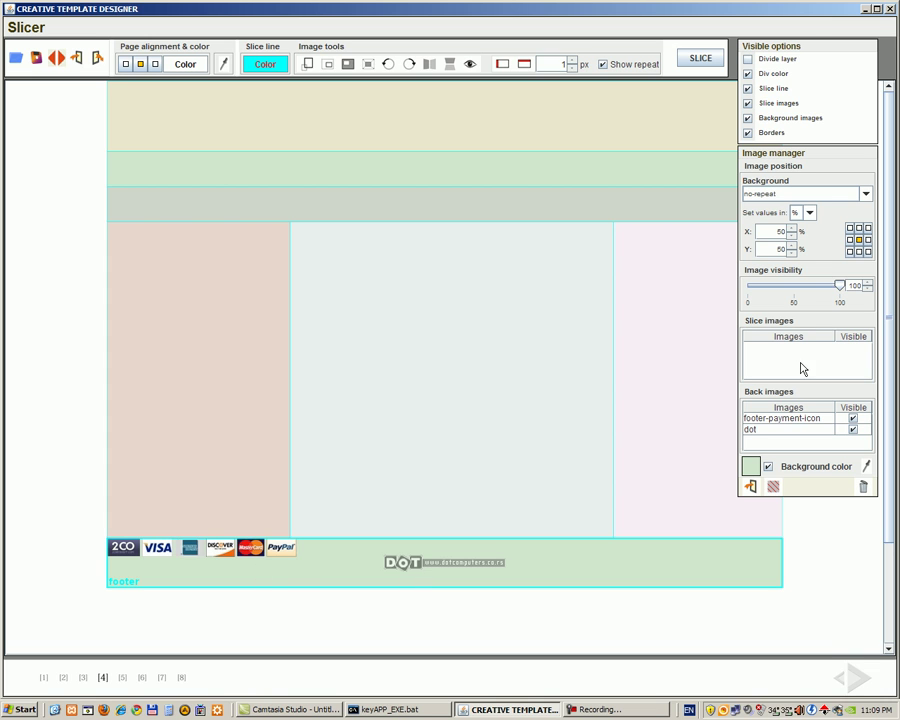
{"action": "left_click", "coordinate": [868, 252]}
{"action": "left_click", "coordinate": [770, 418]}
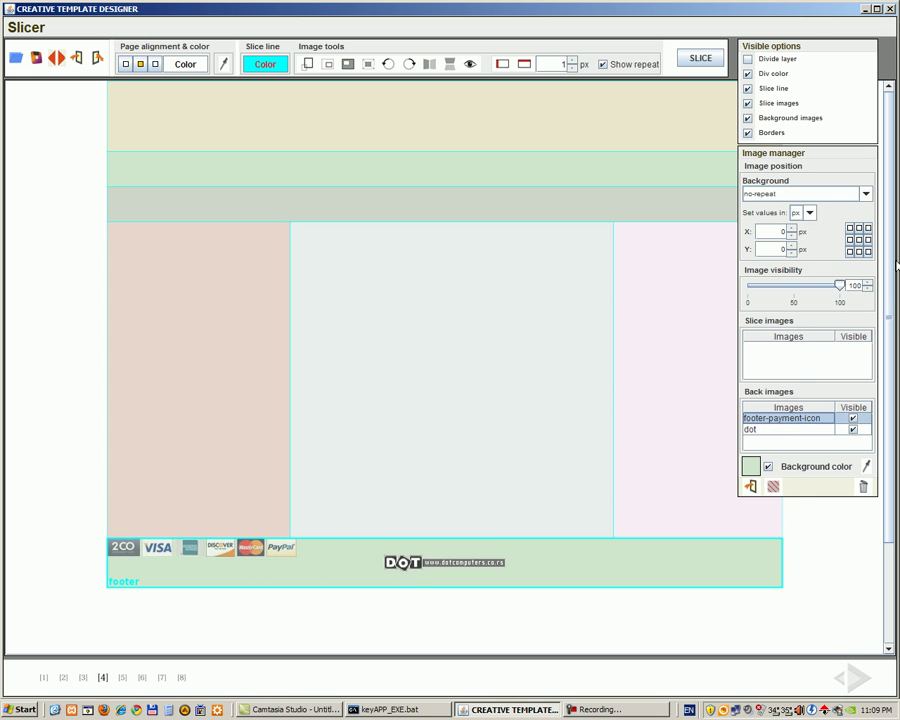
{"action": "left_click", "coordinate": [868, 252]}
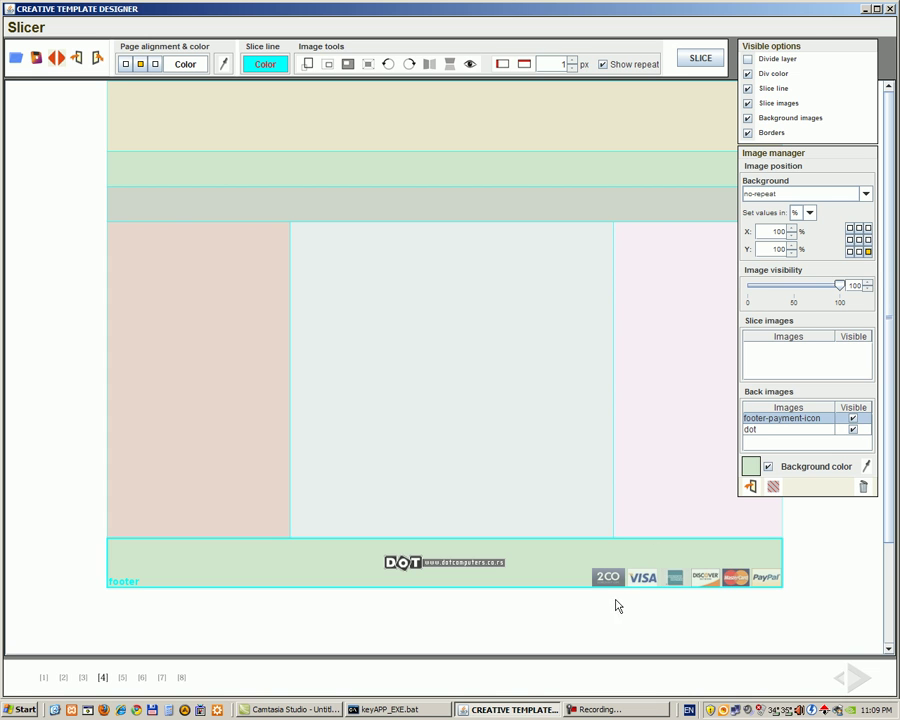
{"action": "left_click", "coordinate": [565, 464]}
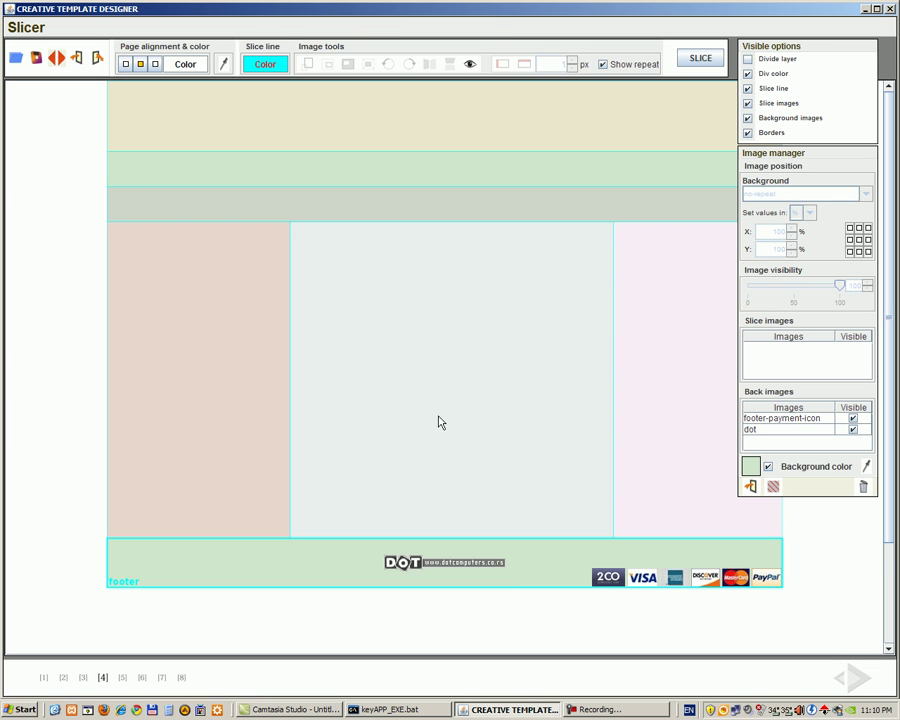
Step: Set the page alignment background to a muted grey-green (8fa38e) using the HSB picker
{"action": "left_click", "coordinate": [185, 64]}
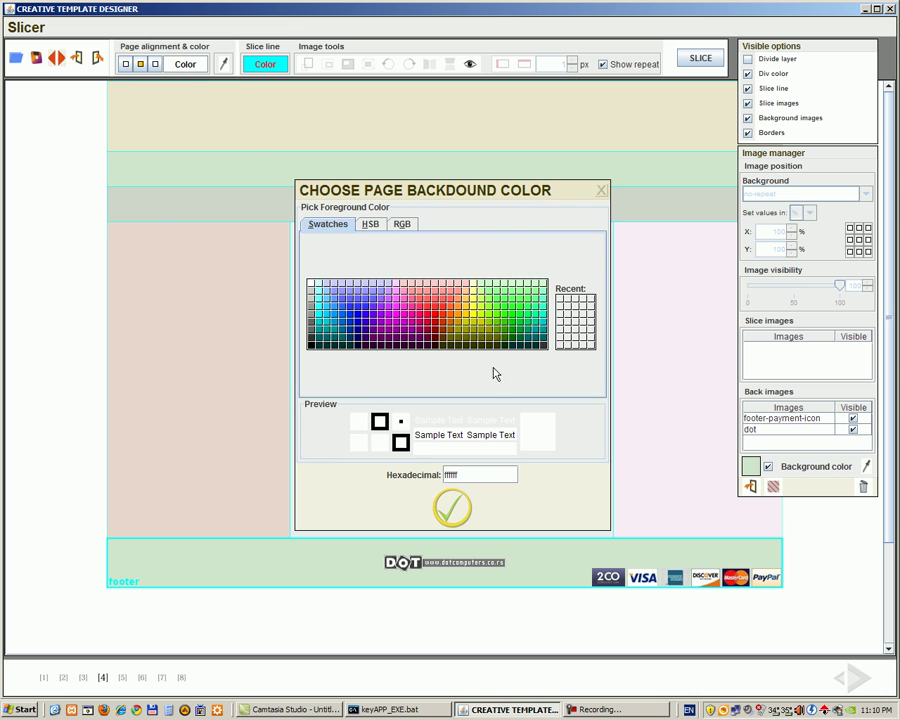
{"action": "left_click", "coordinate": [372, 225]}
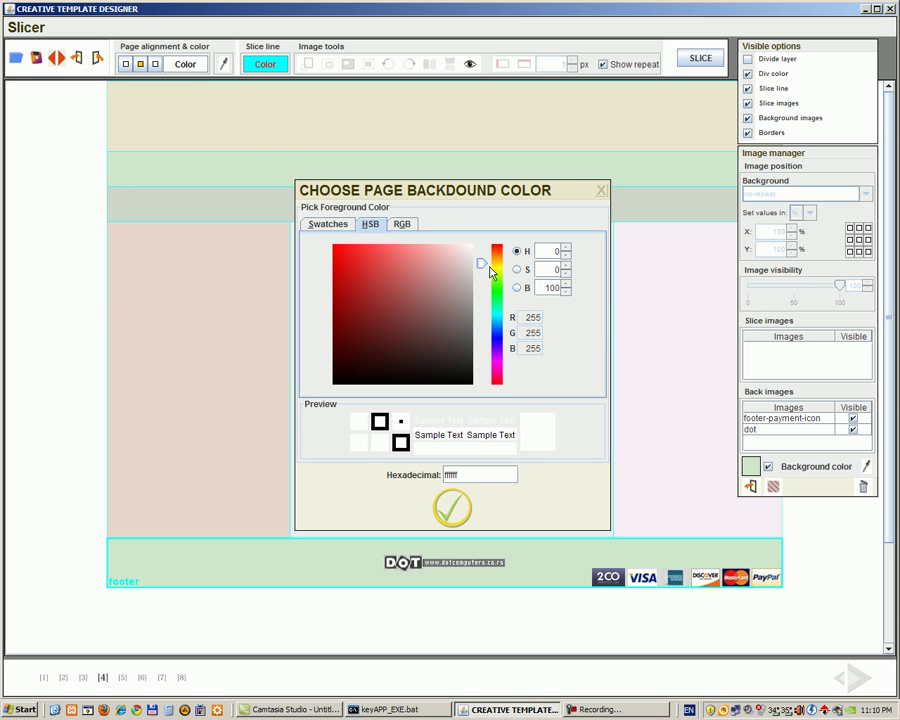
{"action": "left_click", "coordinate": [492, 290]}
{"action": "mouse_move", "coordinate": [448, 297]}
{"action": "left_mouse_down"}
{"action": "mouse_move", "coordinate": [462, 309]}
{"action": "mouse_move", "coordinate": [467, 297]}
{"action": "left_mouse_up"}
{"action": "left_click", "coordinate": [455, 506]}
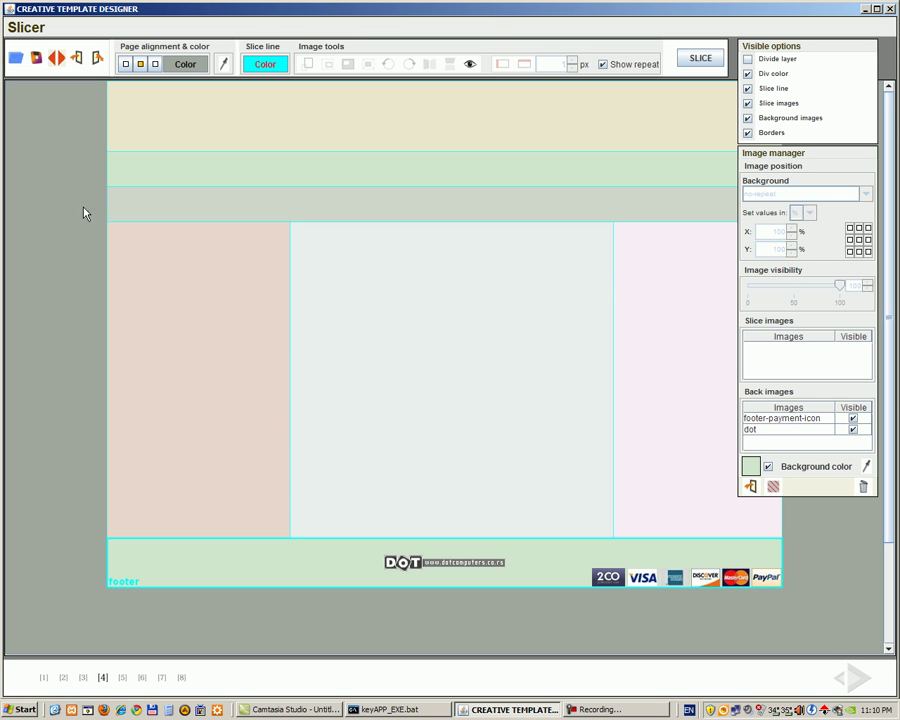
Step: Save the layout as template project Ime_1, then launch Firefox
{"action": "left_click", "coordinate": [37, 58]}
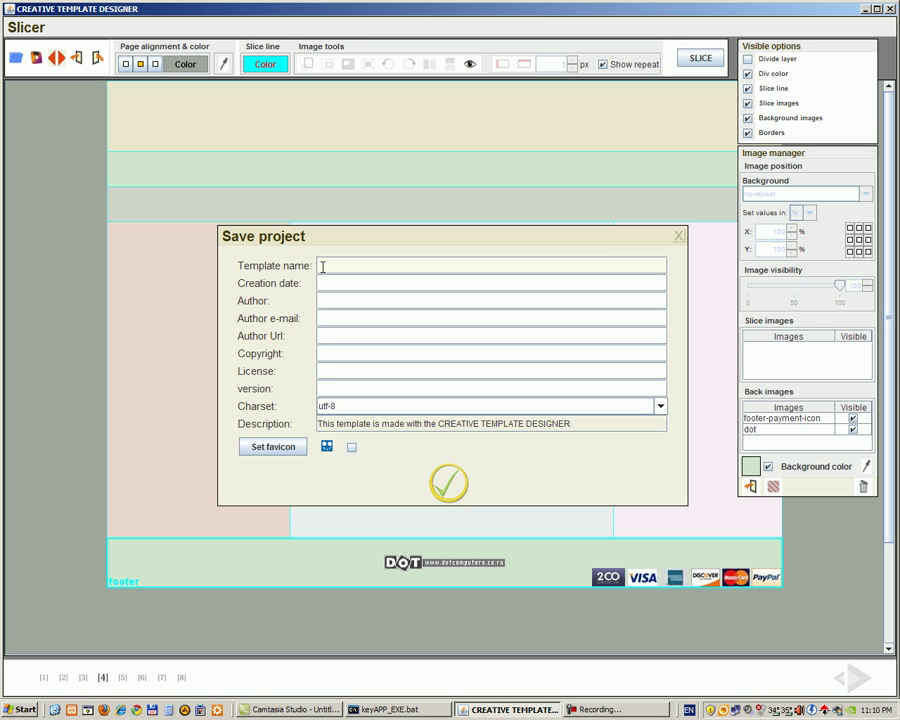
{"action": "type", "text": "line_1"}
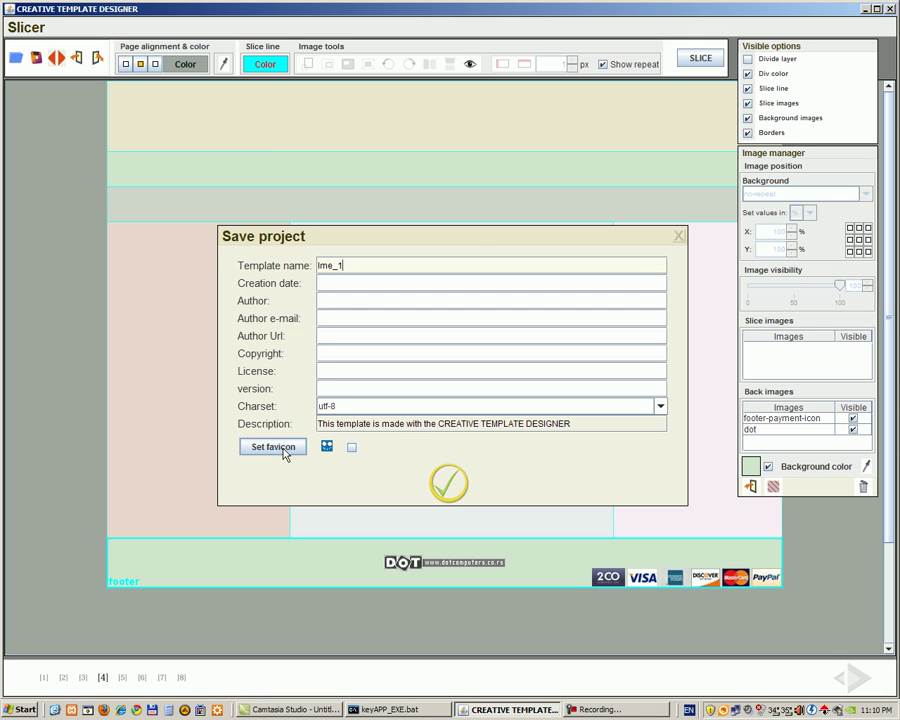
{"action": "left_click", "coordinate": [448, 485]}
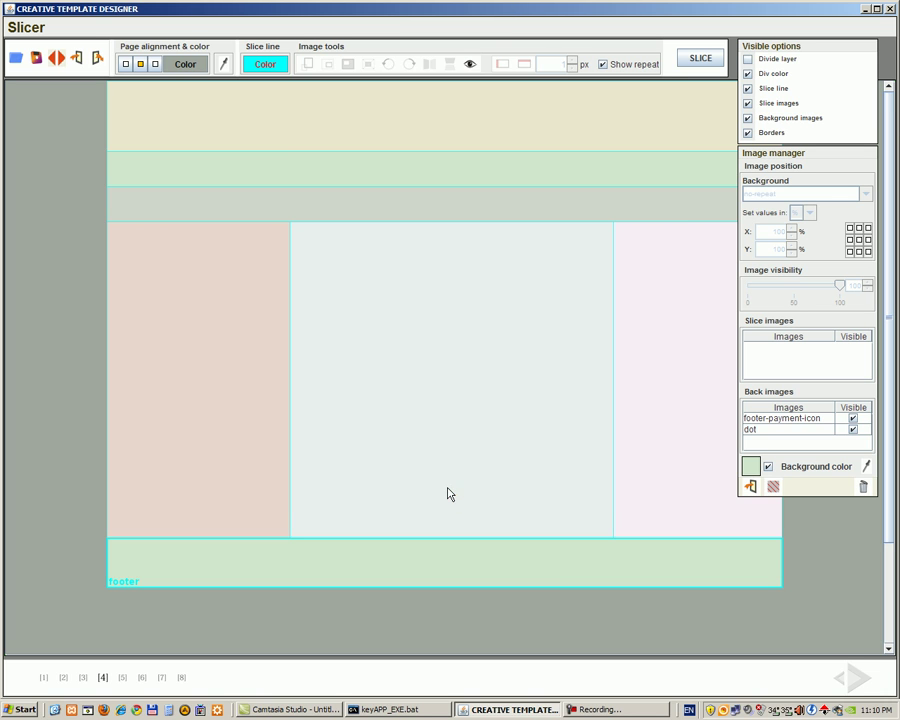
{"action": "left_click", "coordinate": [194, 709]}
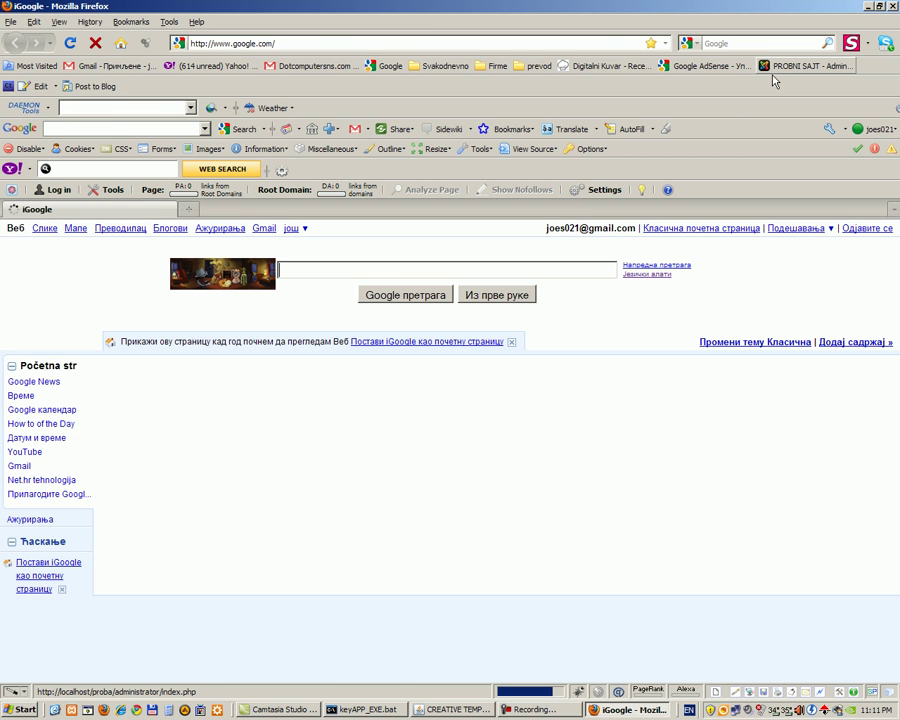
Step: Sign in to the PROBNI SAJT administrator panel with the admin username and password
{"action": "left_click", "coordinate": [773, 74]}
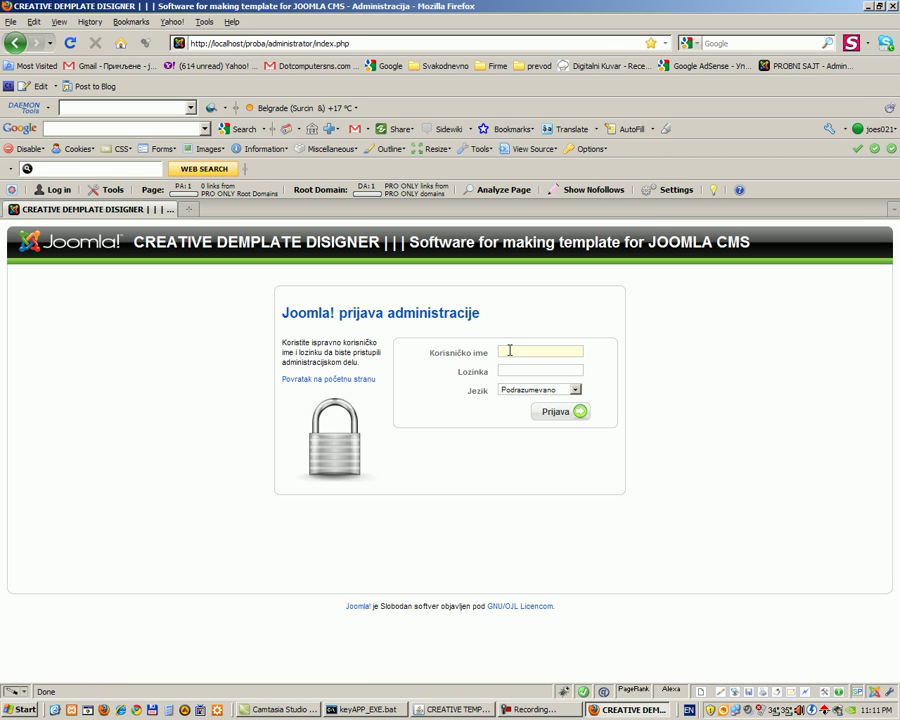
{"action": "type", "text": "admin"}
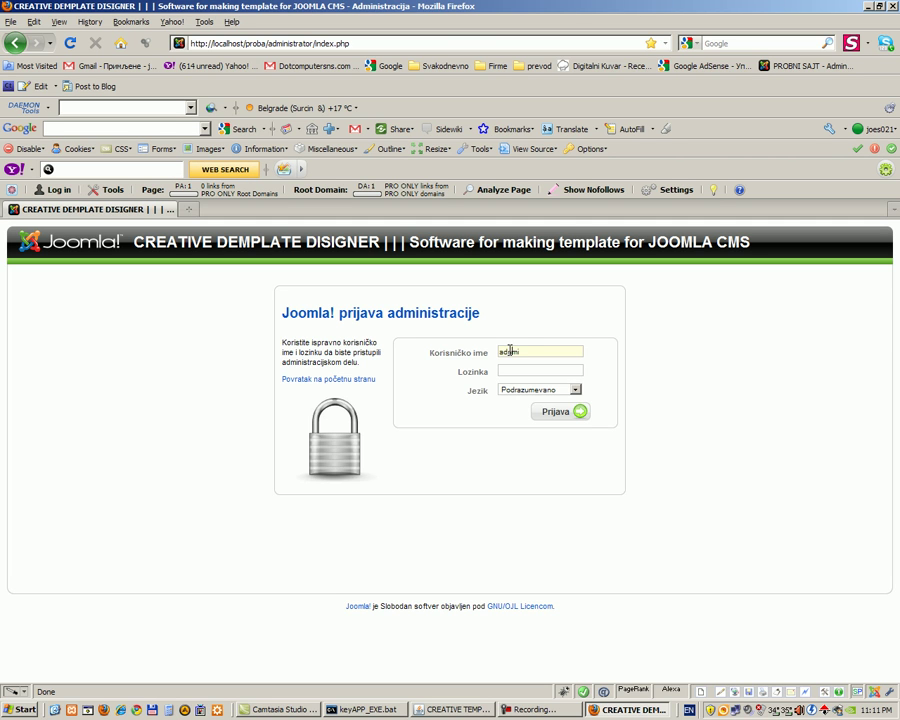
{"action": "key", "text": "BackSpace"}
{"action": "type", "text": "admin"}
{"action": "key", "text": "Tab"}
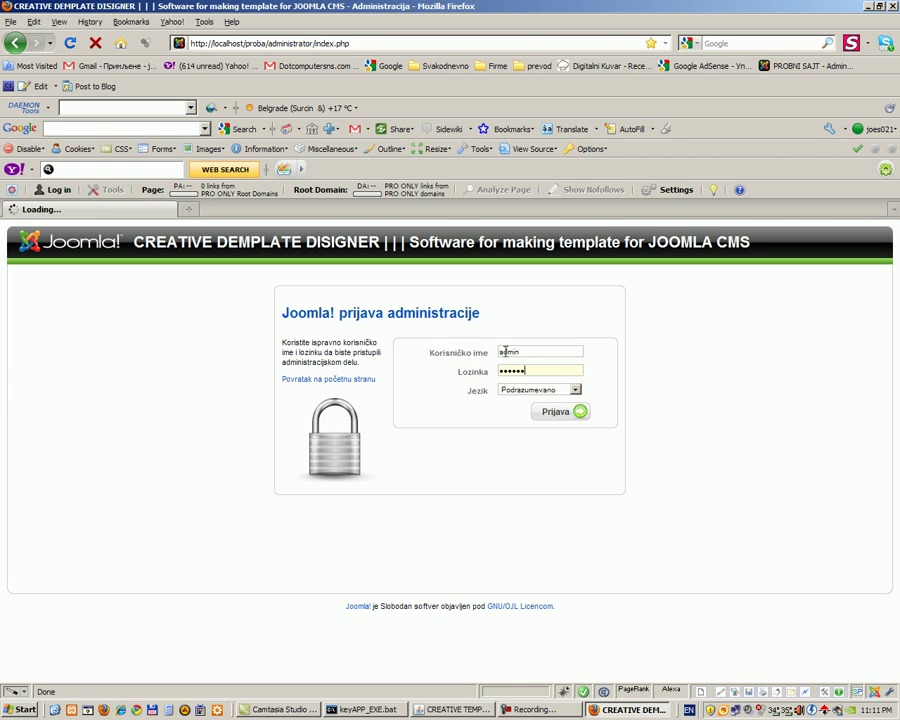
{"action": "key", "text": "Return"}
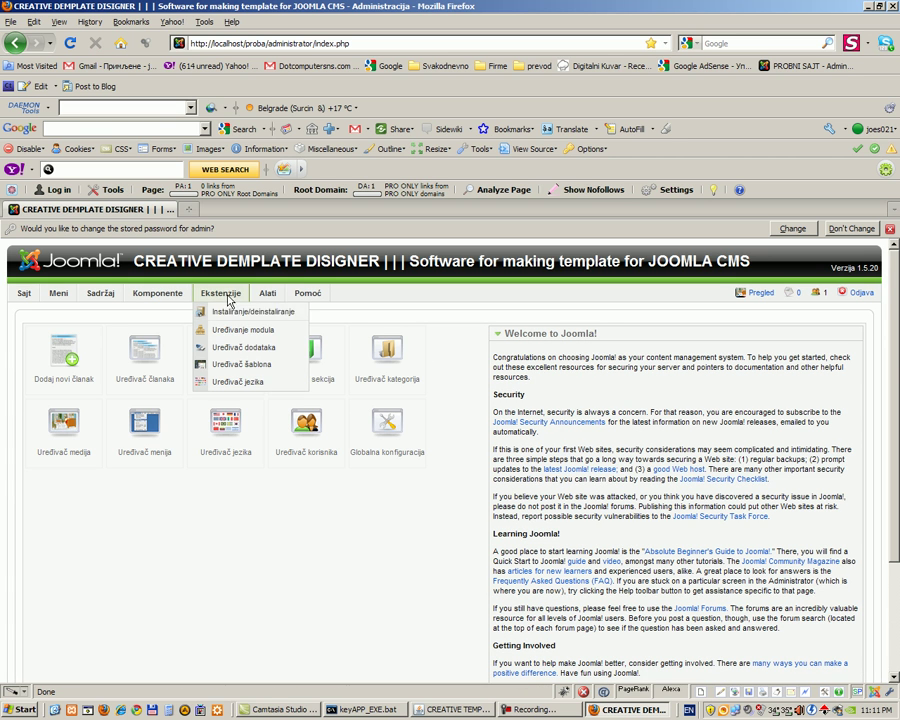
Step: Upload and install C:\keyTemplateMaker\Projects\Ime_1.zip through the Joomla extension installer
{"action": "left_click", "coordinate": [232, 316]}
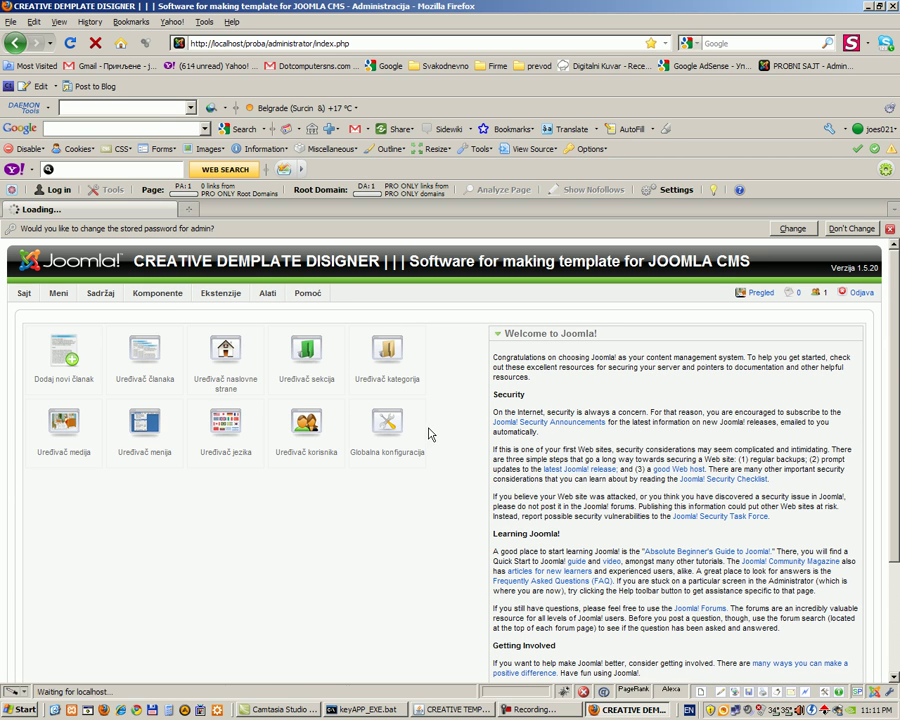
{"action": "left_click", "coordinate": [310, 428]}
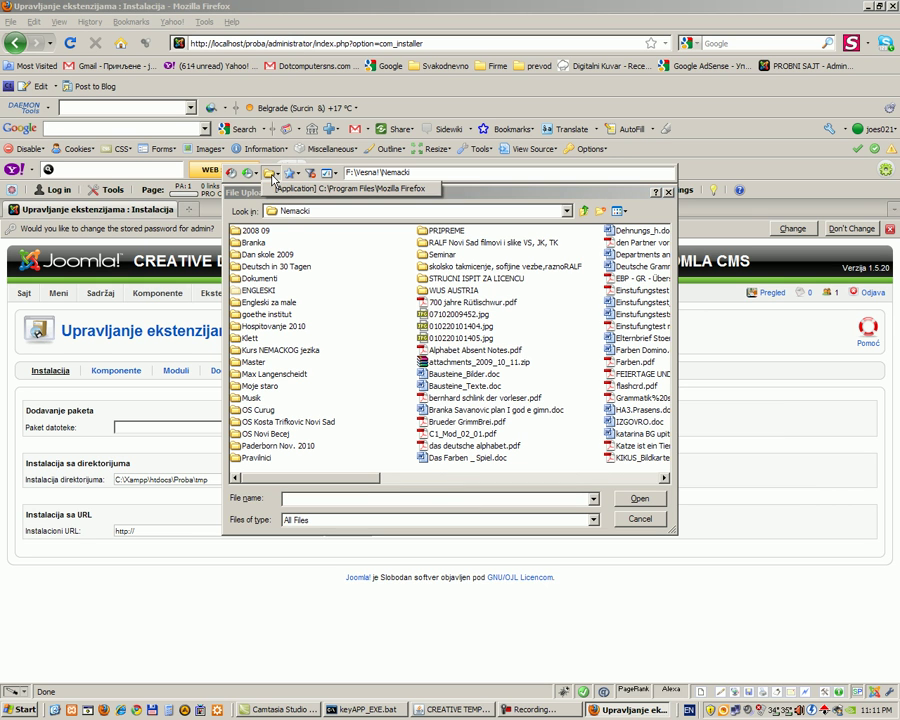
{"action": "left_click", "coordinate": [253, 178]}
{"action": "left_click", "coordinate": [253, 178]}
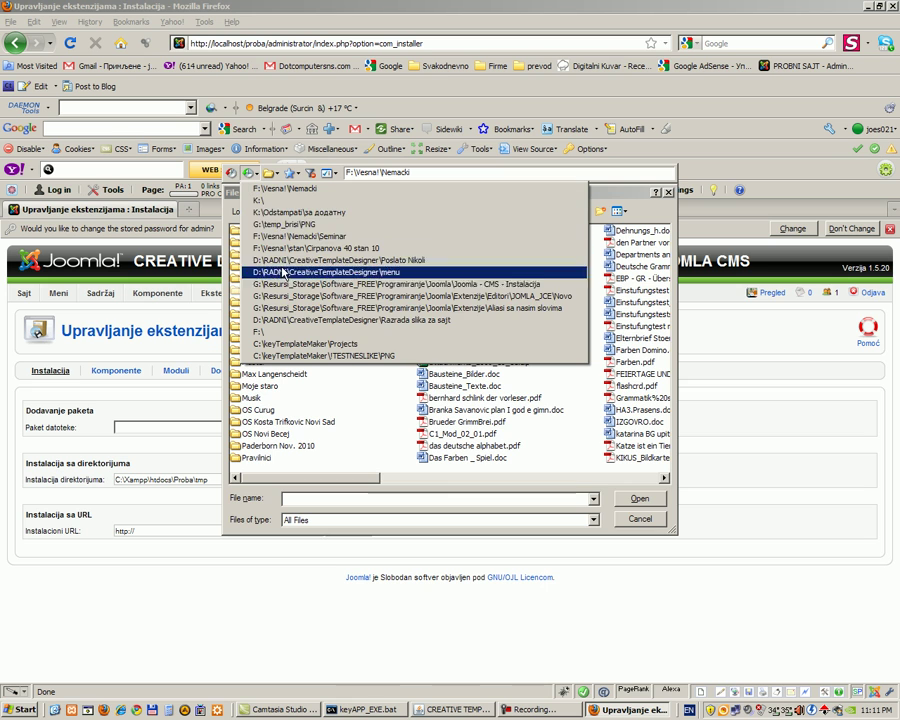
{"action": "left_click", "coordinate": [296, 344]}
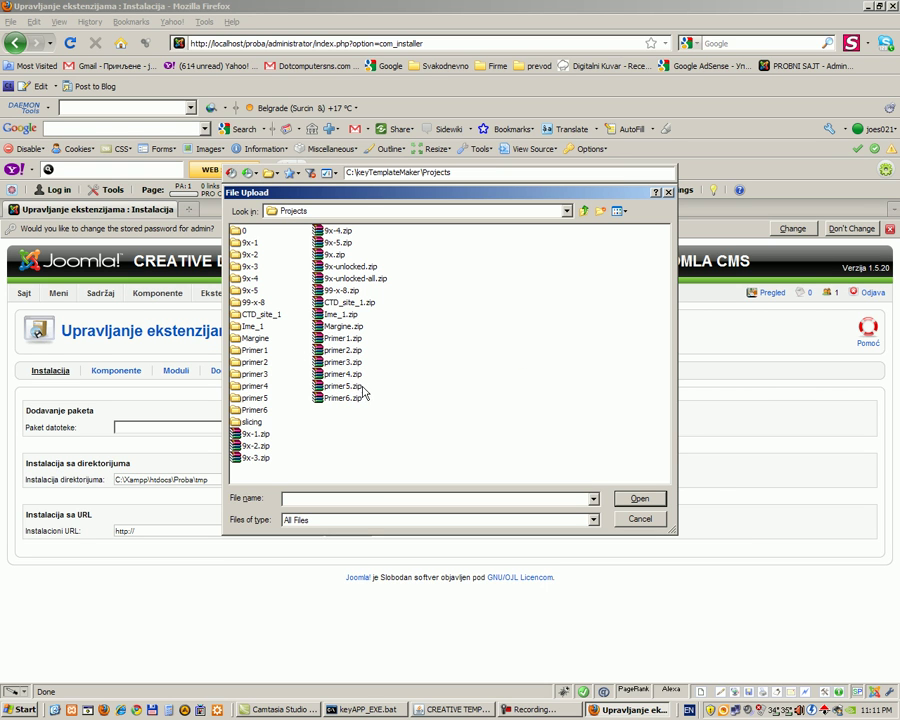
{"action": "left_click", "coordinate": [341, 315]}
{"action": "left_click", "coordinate": [639, 498]}
{"action": "key", "text": "Tab"}
{"action": "key", "text": "Return"}
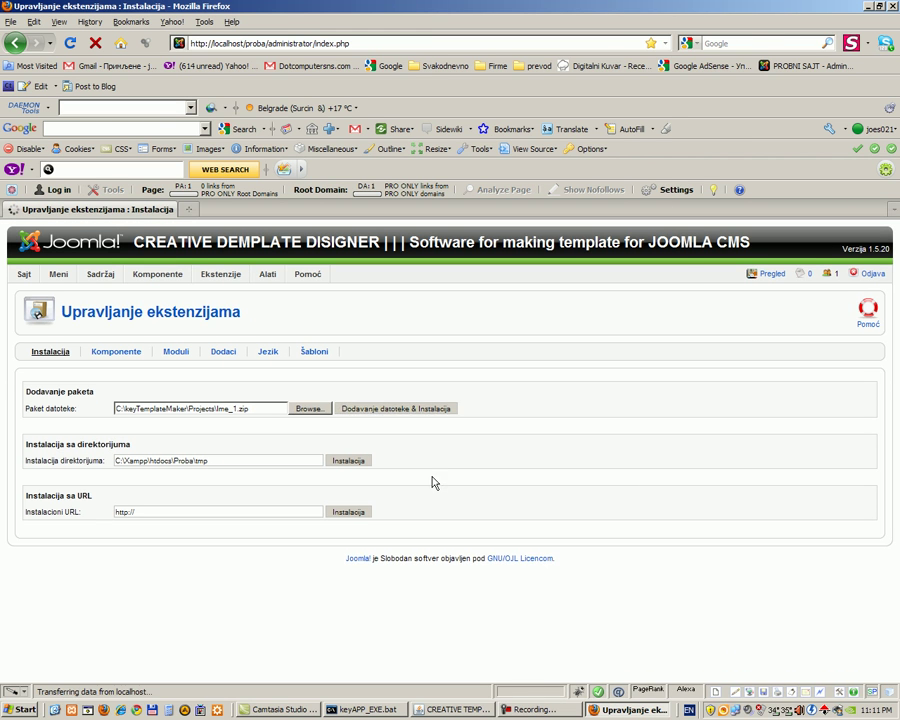
Step: In the template manager, select Ime_1 and mark it default, replacing CTD_site_1
{"action": "mouse_move", "coordinate": [226, 281]}
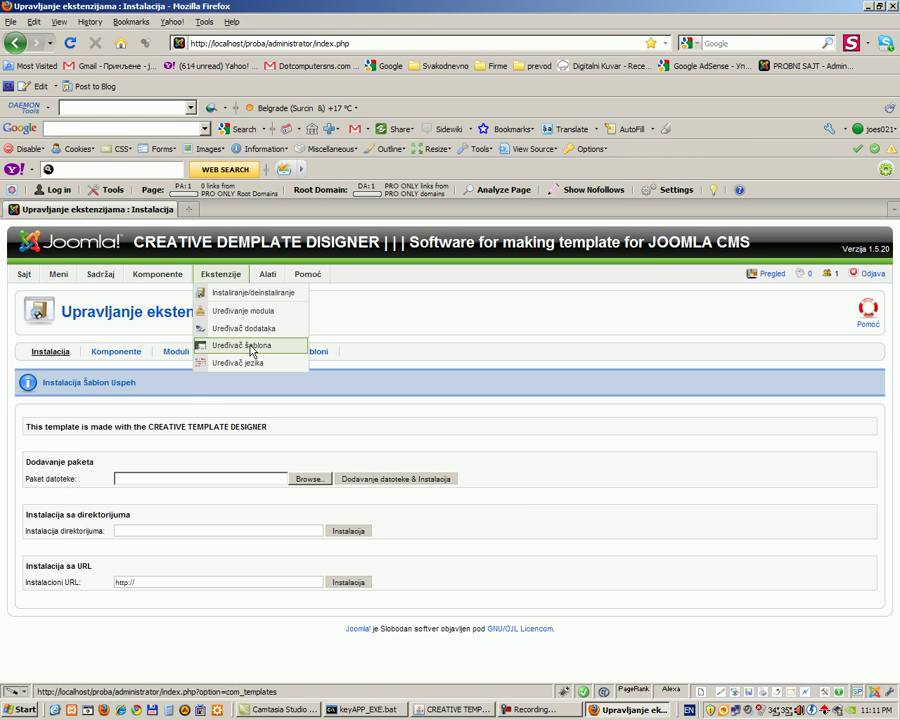
{"action": "left_click", "coordinate": [245, 345]}
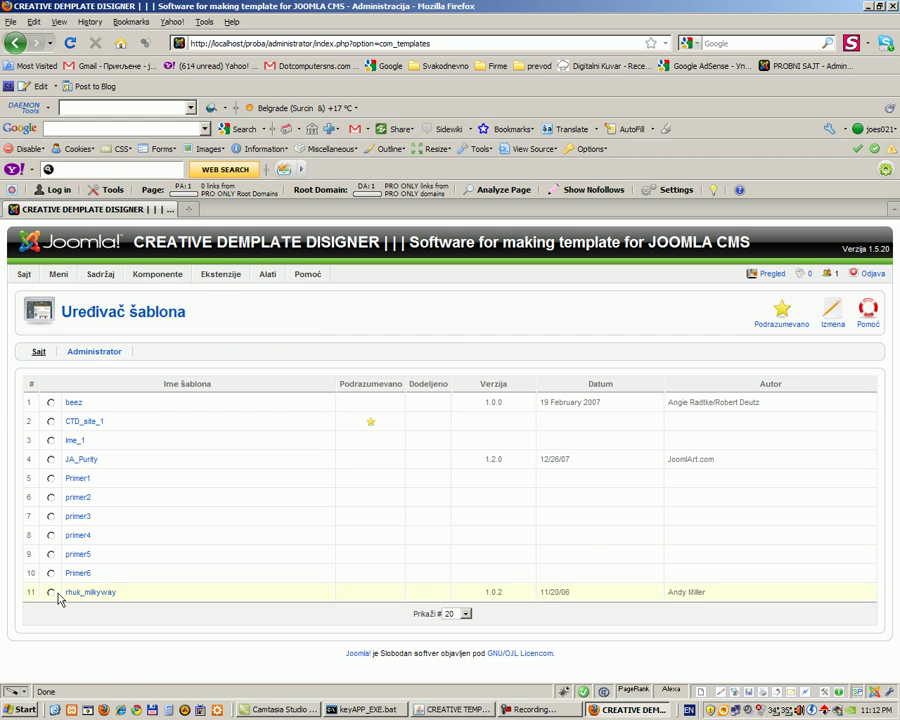
{"action": "left_click", "coordinate": [50, 440]}
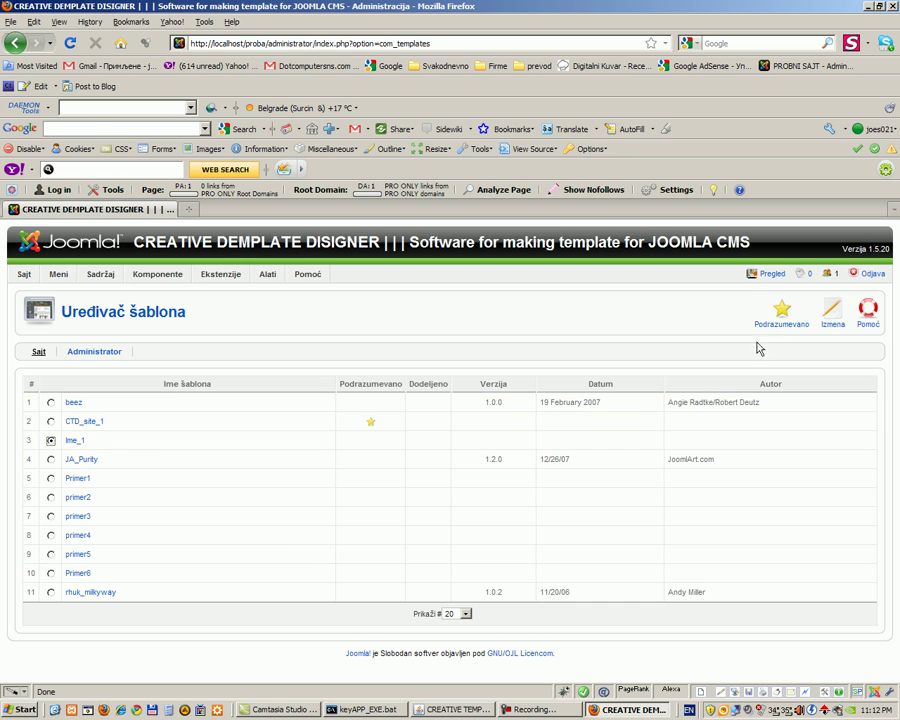
{"action": "left_click", "coordinate": [781, 312]}
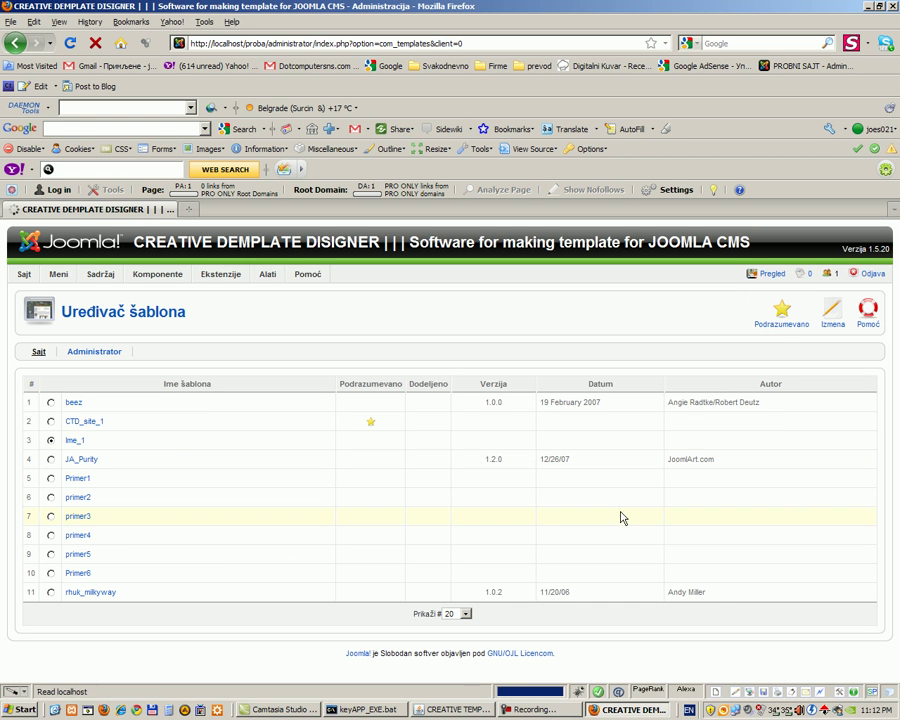
Step: Preview the front-end in a new tab and scroll through the Ime_1 layout and footer
{"action": "left_click", "coordinate": [773, 275]}
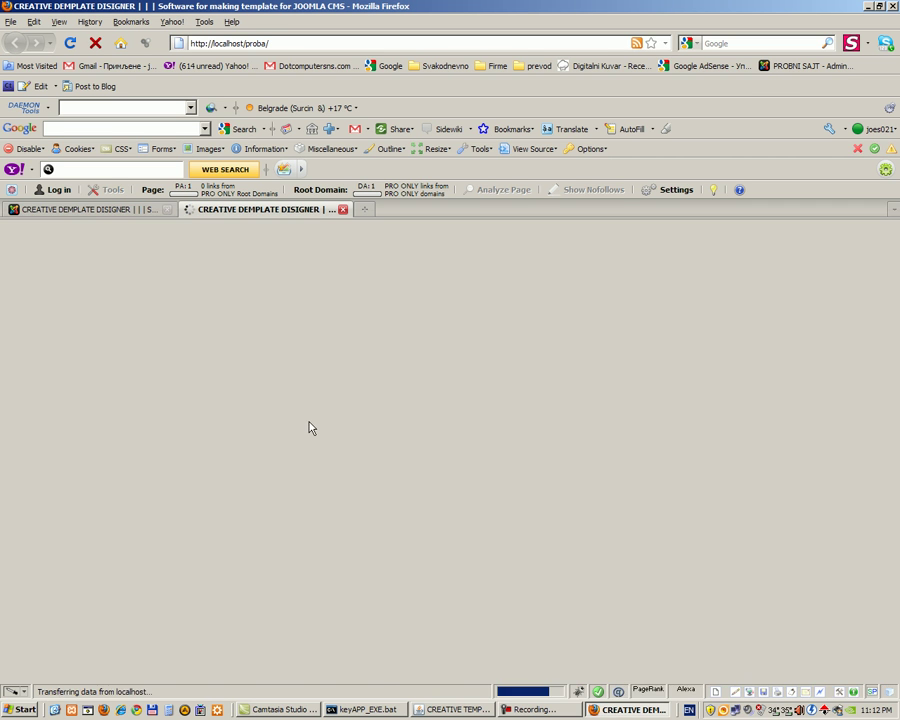
{"action": "scroll", "coordinate": [620, 550], "scroll_direction": "down", "scroll_amount": 3}
{"action": "scroll", "coordinate": [620, 550], "scroll_direction": "up", "scroll_amount": 3}
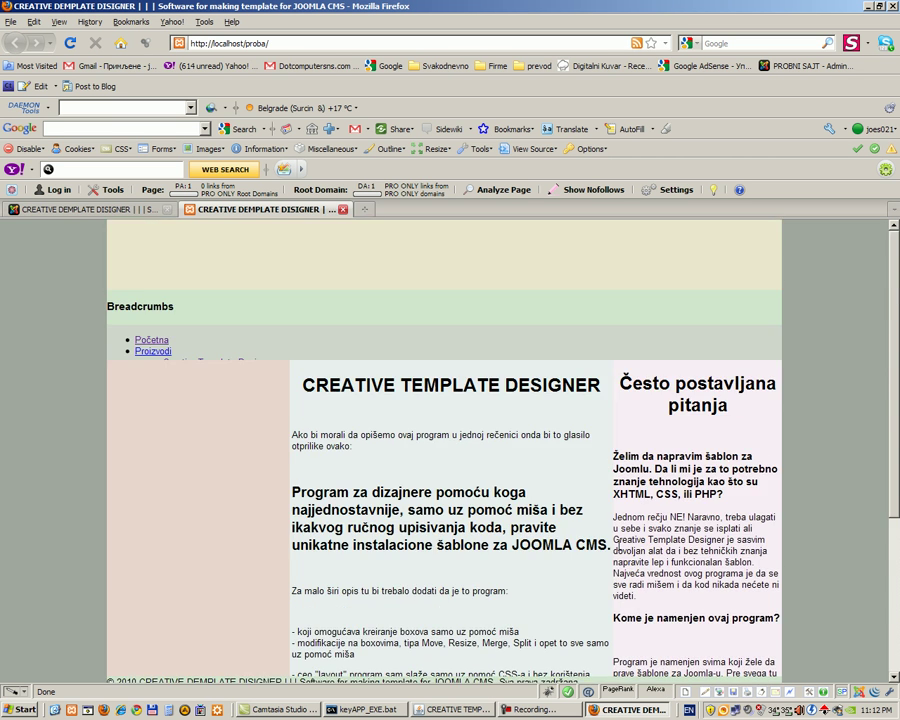
{"action": "scroll", "coordinate": [745, 553], "scroll_direction": "down", "scroll_amount": 3}
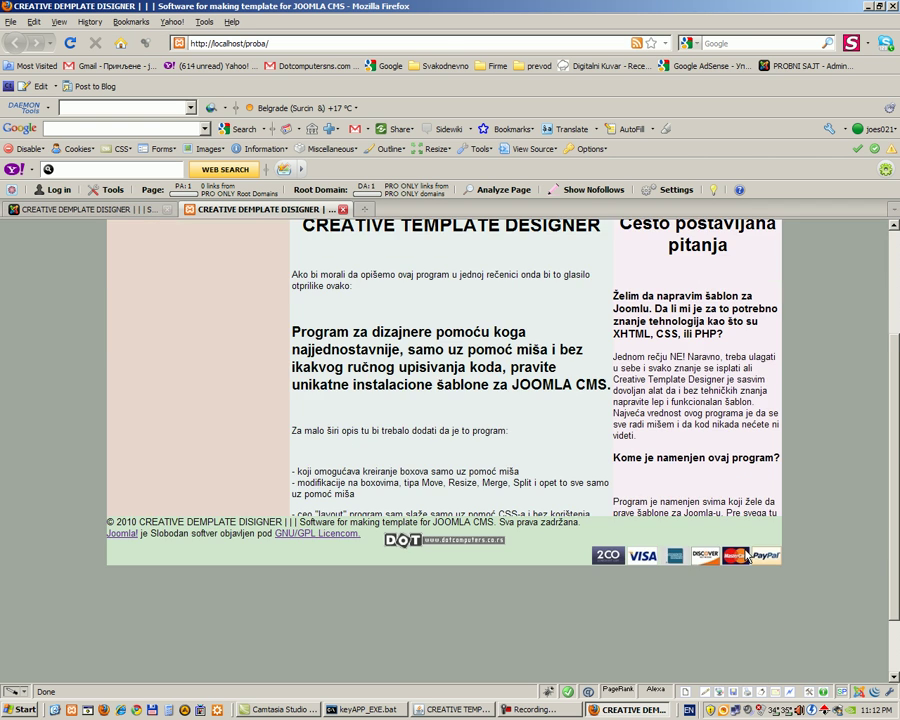
{"action": "scroll", "coordinate": [745, 553], "scroll_direction": "up", "scroll_amount": 3}
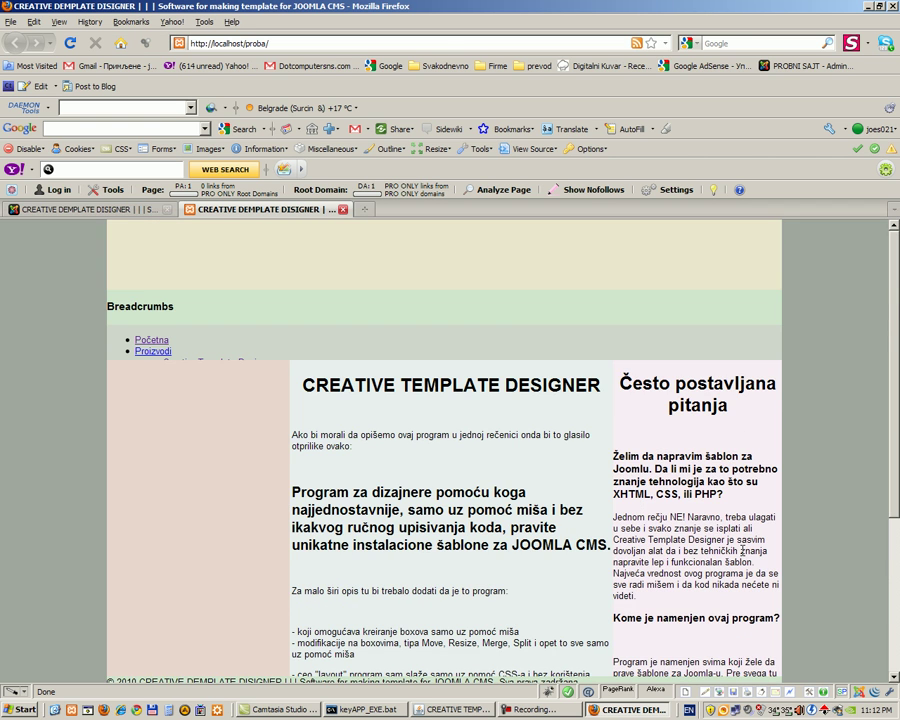
{"action": "left_click", "coordinate": [529, 710]}
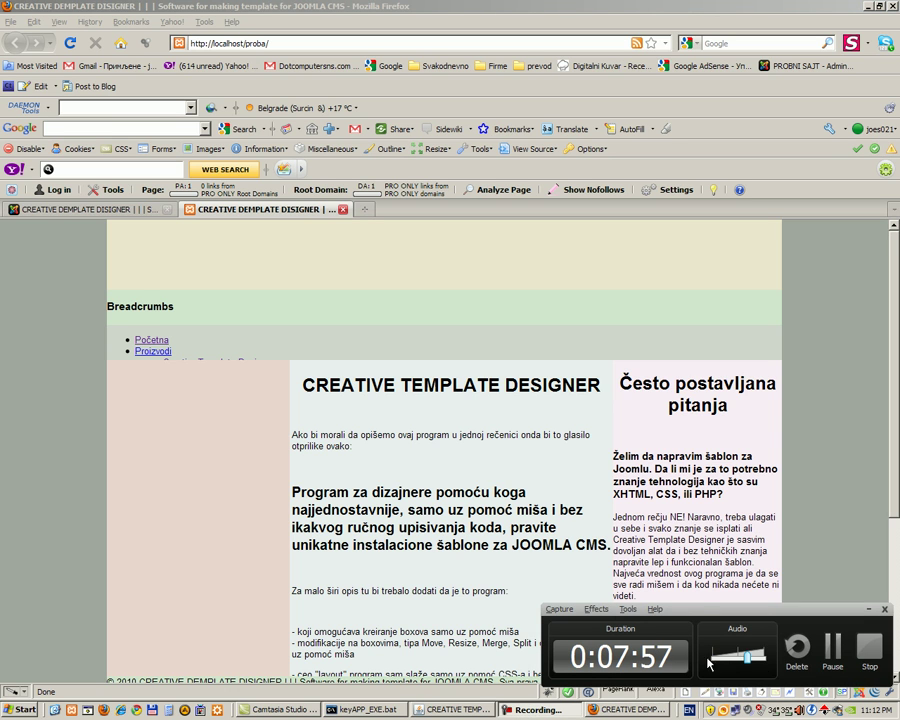